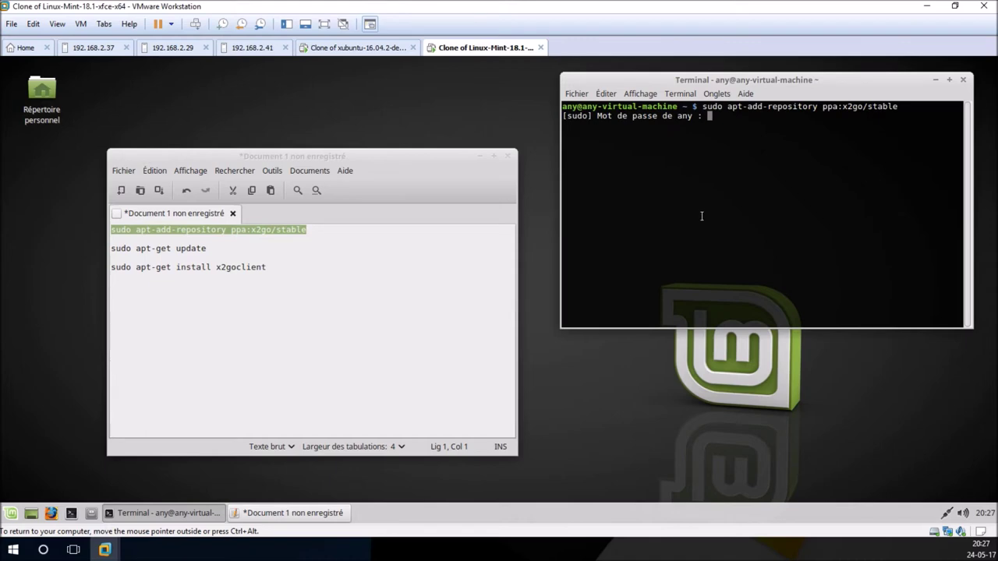
Step: Enter the sudo password, confirm adding the x2go repository, and run 'sudo apt-get update'
key(Return)
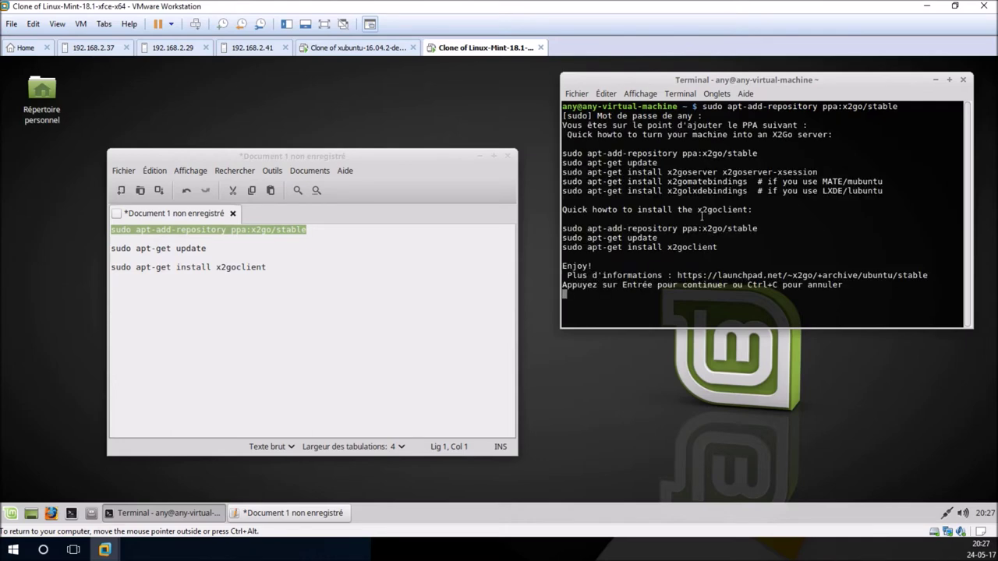
key(Return)
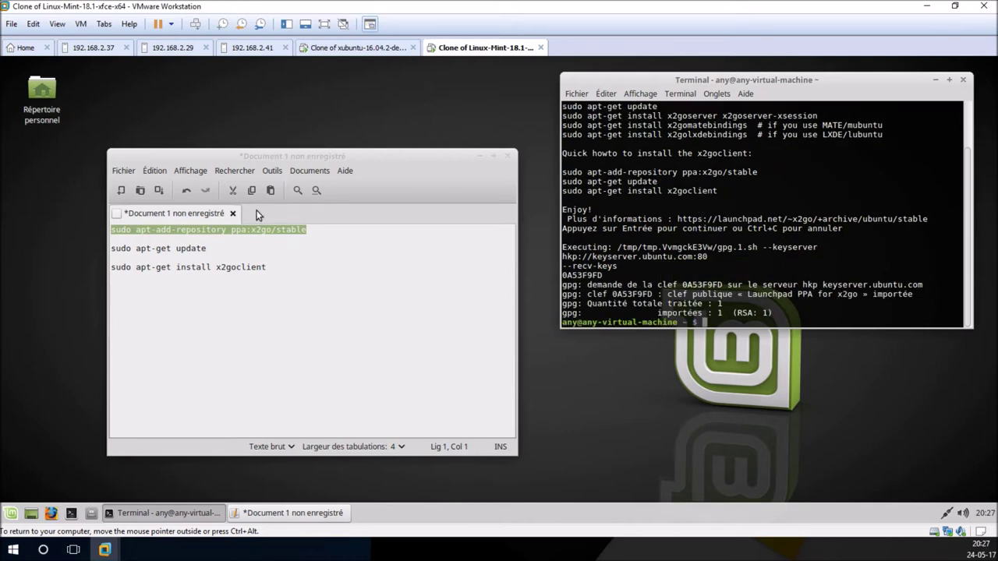
triple_click(191, 248)
right_click(192, 251)
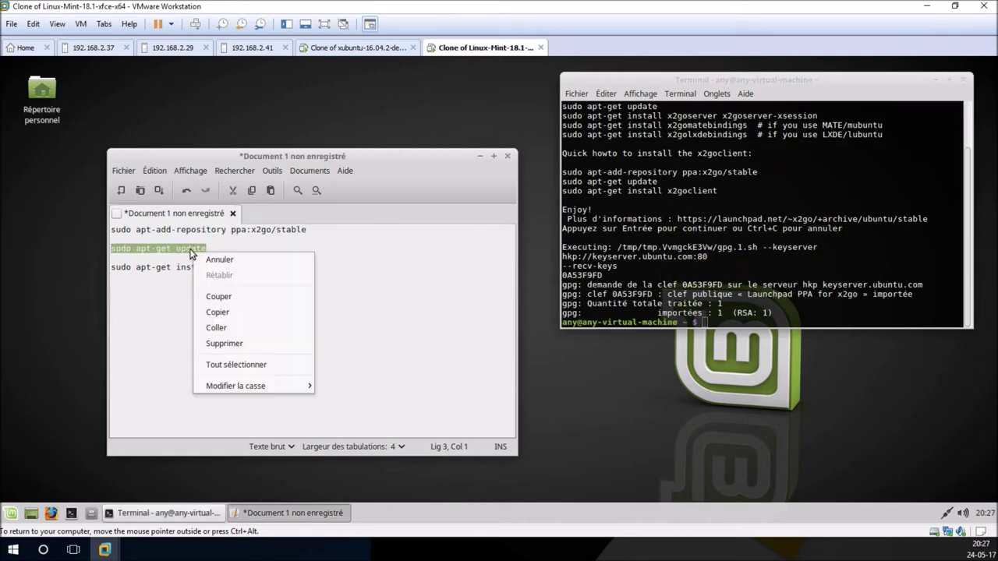
click(218, 315)
click(702, 322)
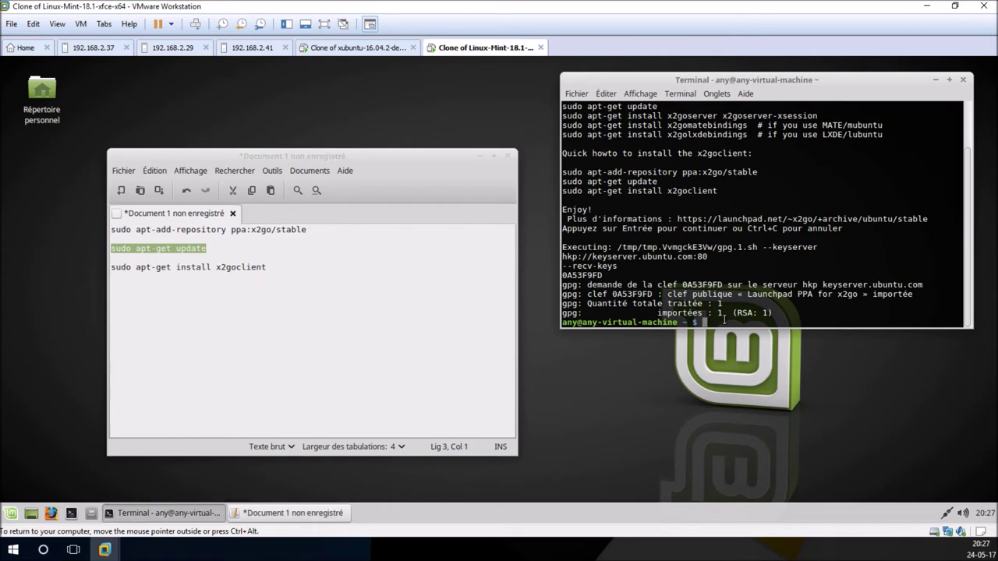
right_click(725, 321)
click(749, 379)
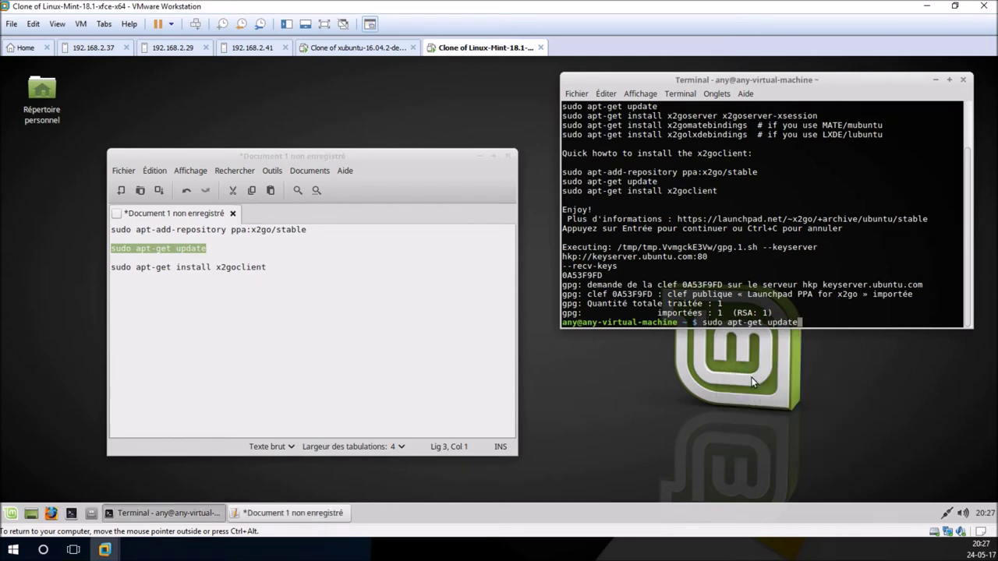
key(Return)
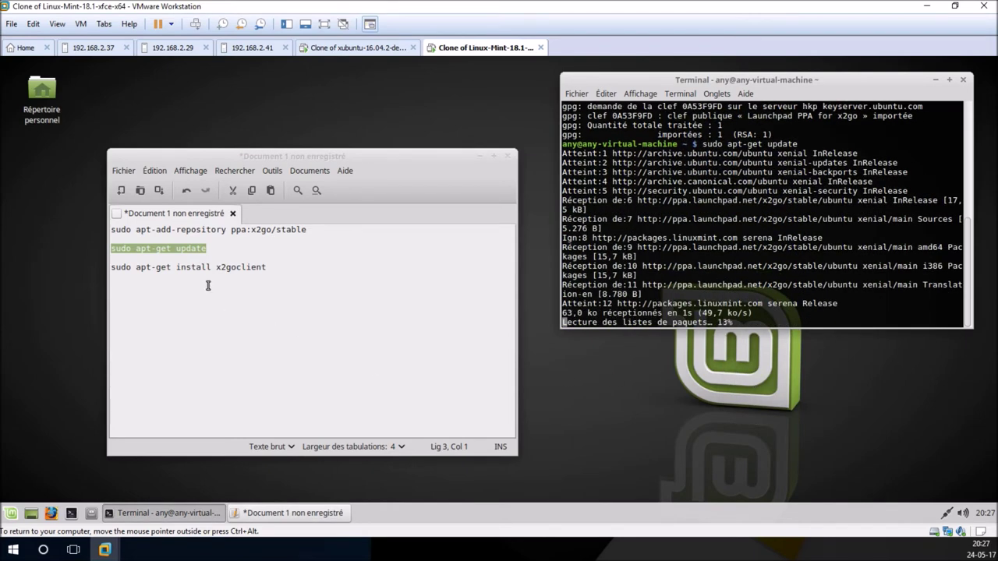
Step: Run 'sudo apt-get install x2goclient', confirm with 'o', then switch to the xubuntu VM
double_click(237, 268)
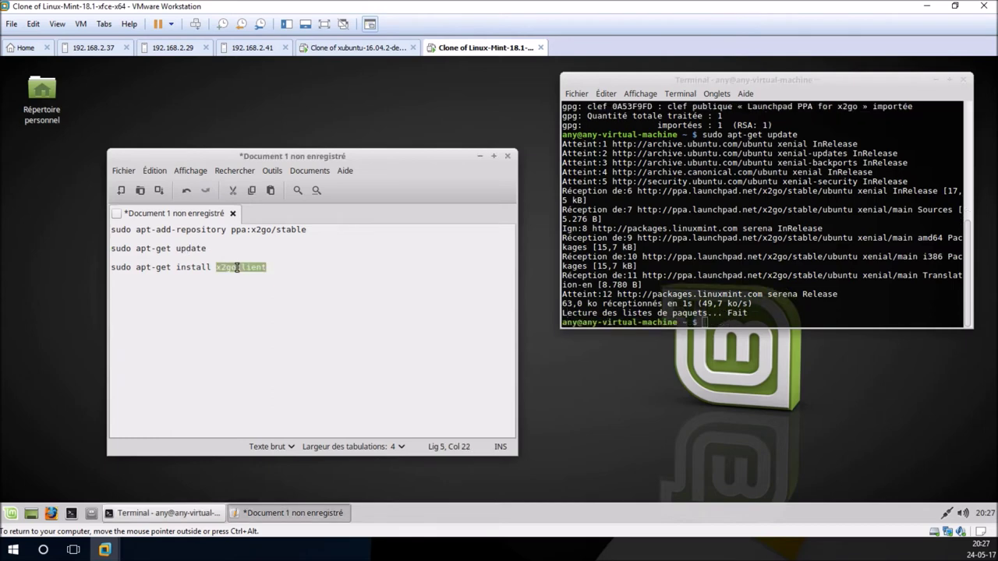
triple_click(237, 268)
right_click(236, 266)
click(272, 329)
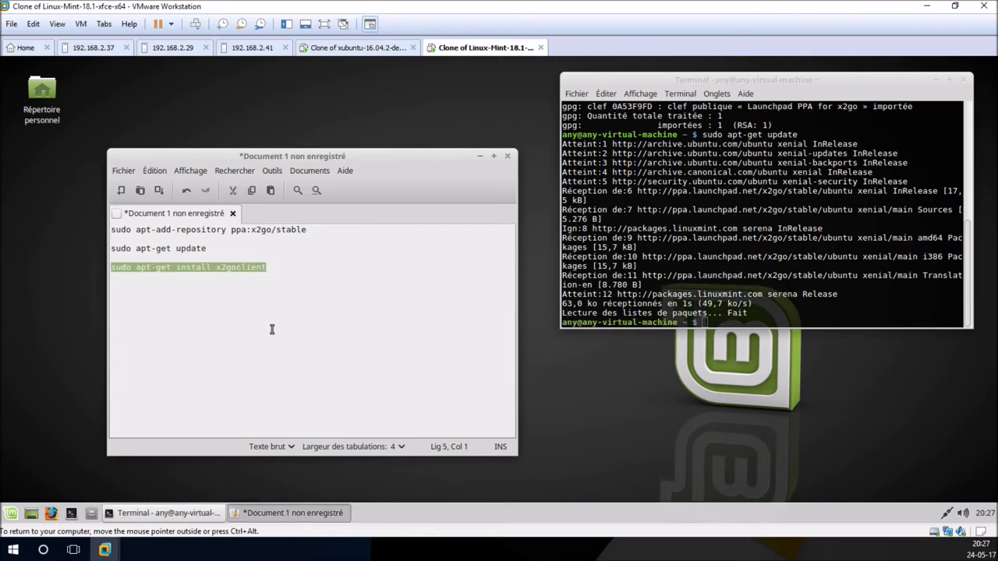
right_click(756, 321)
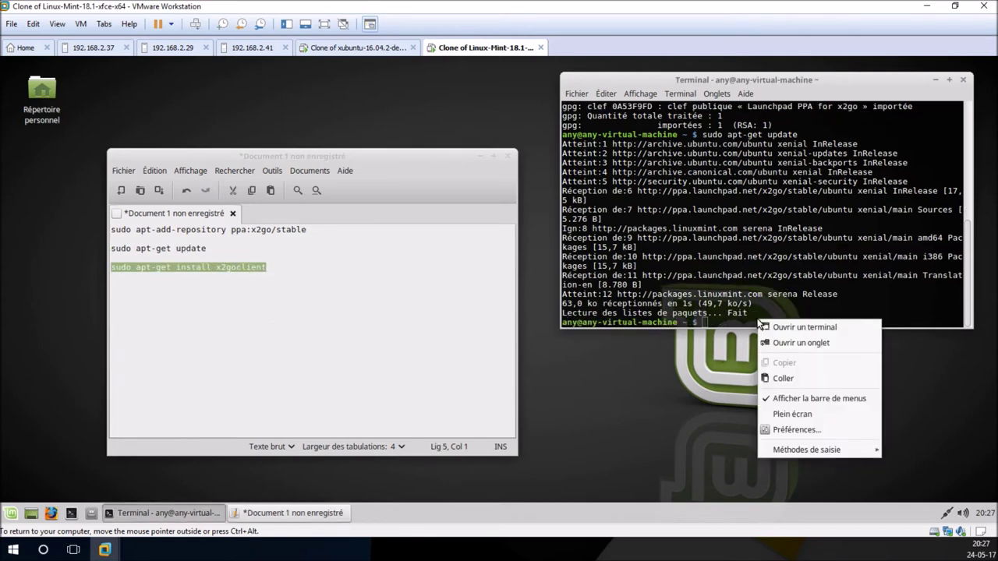
click(803, 379)
key(Return)
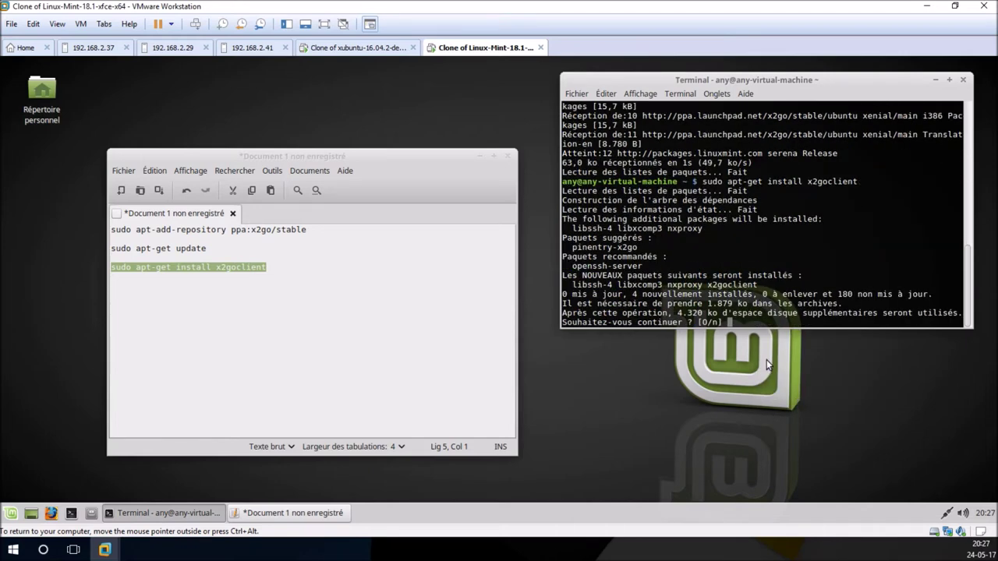
text(o)
key(Return)
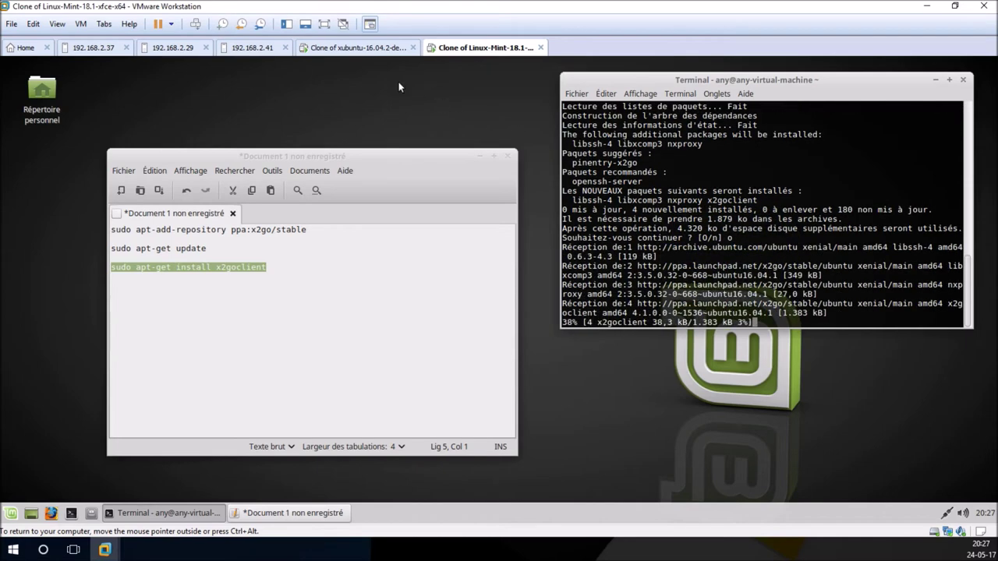
click(359, 48)
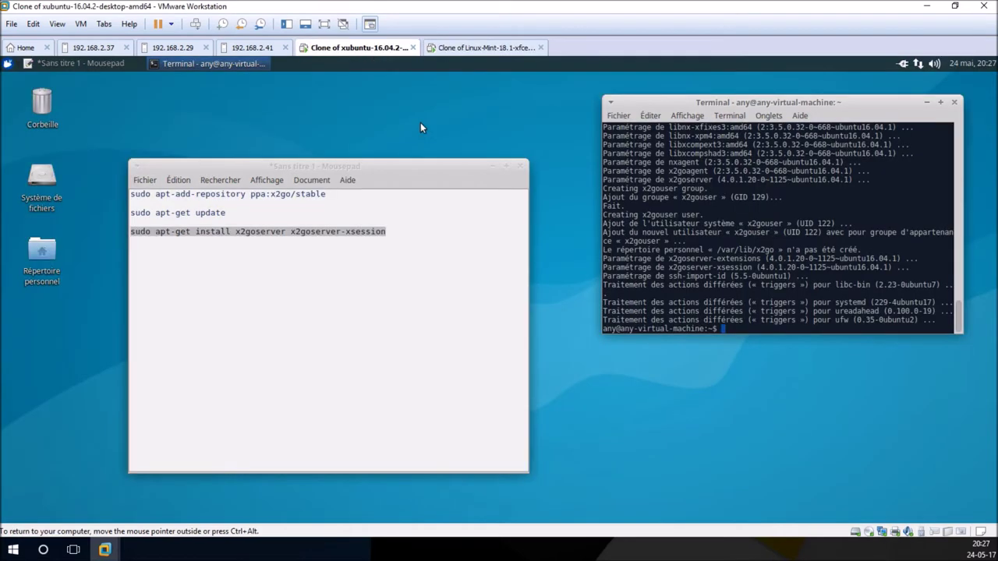
Step: Minimize the text editor and terminal on both the xubuntu and Mint VMs, ending on xubuntu
click(506, 166)
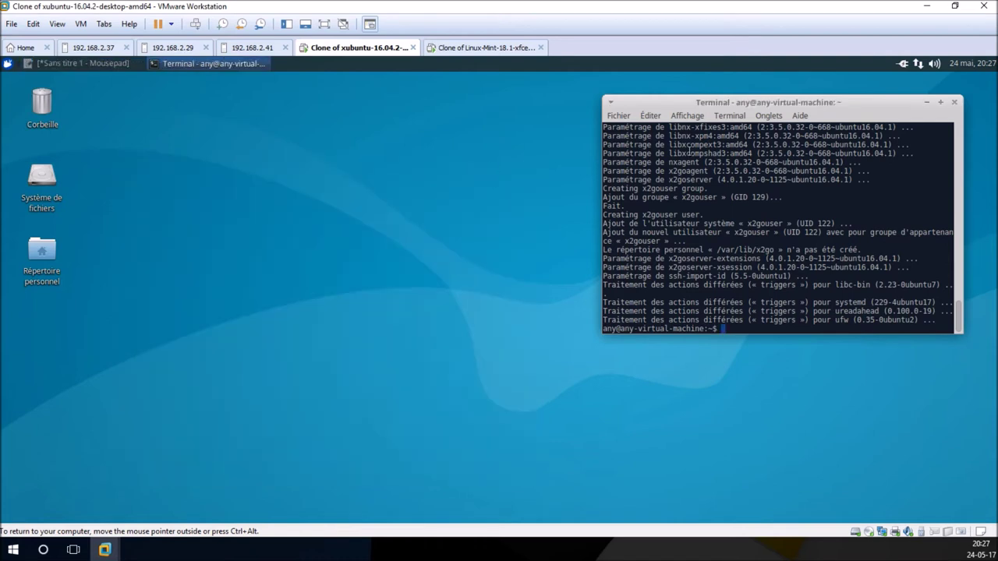
click(926, 104)
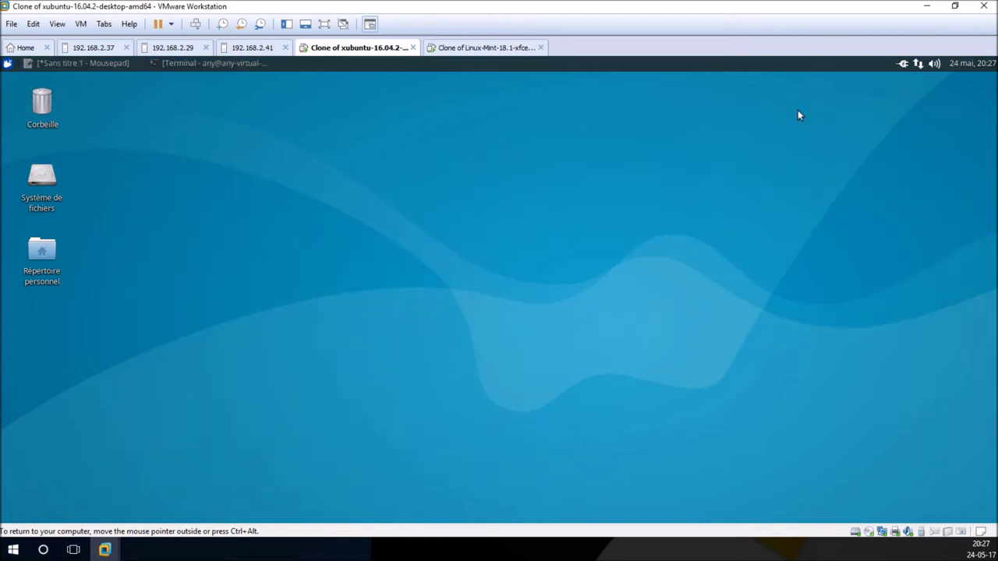
click(479, 50)
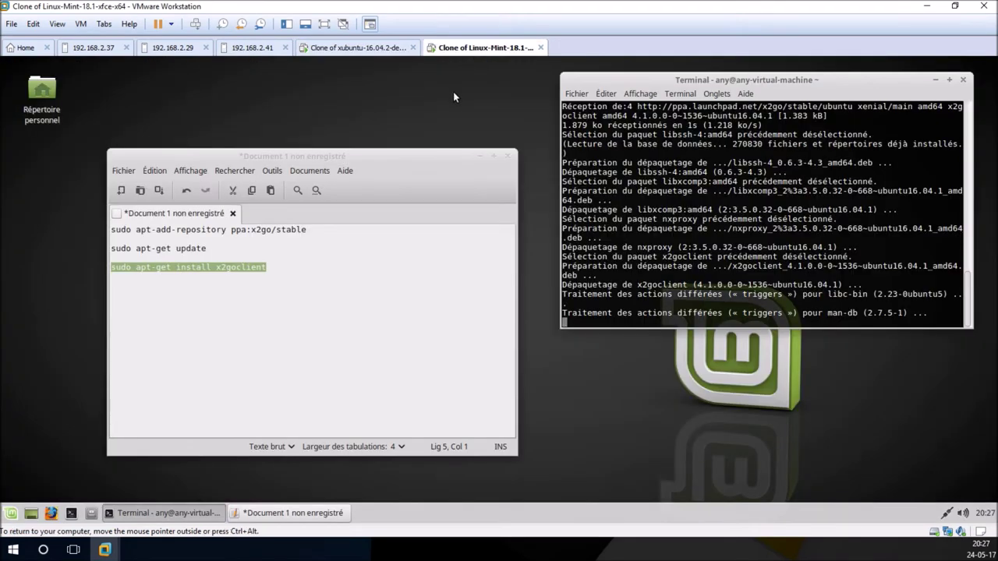
click(372, 341)
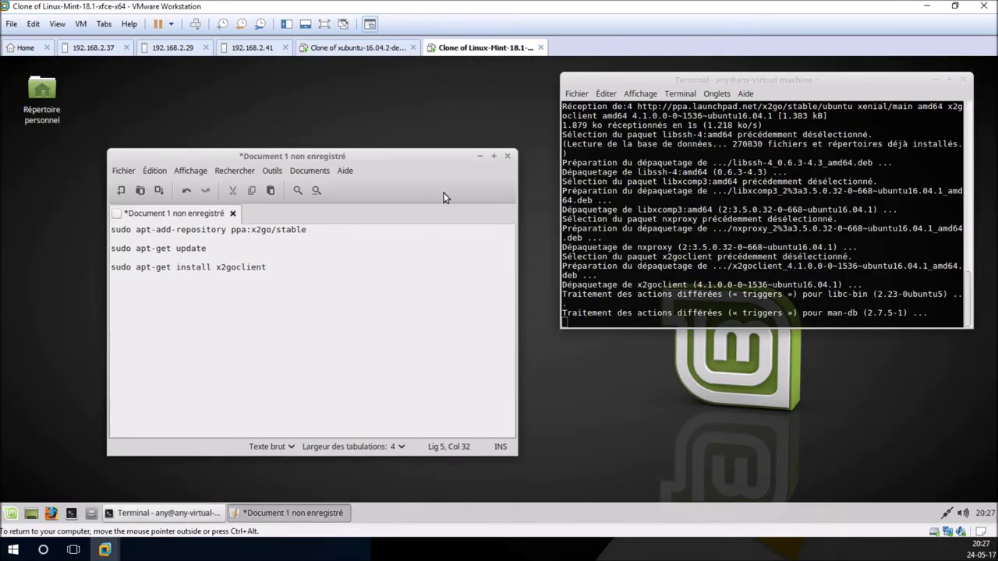
click(478, 157)
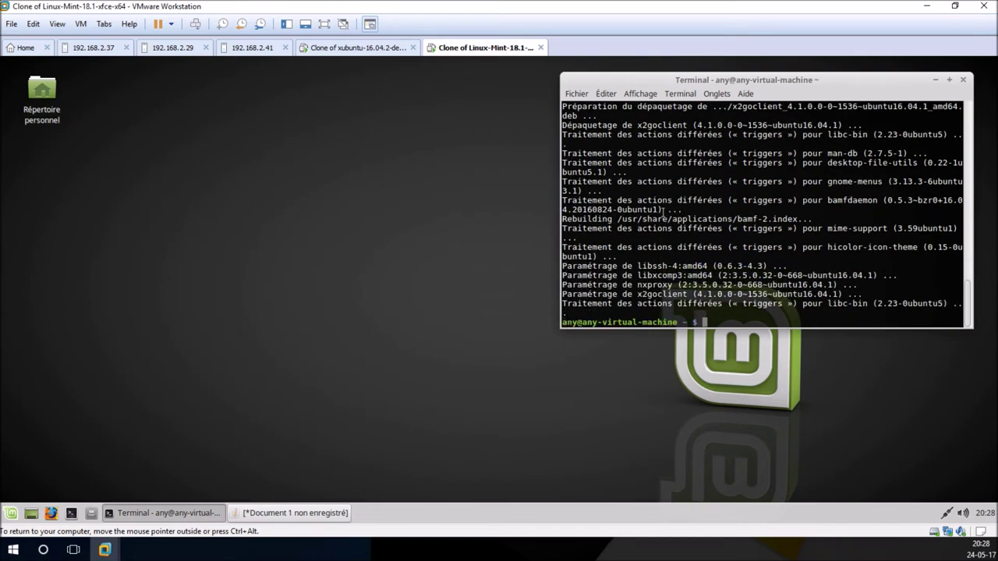
click(937, 80)
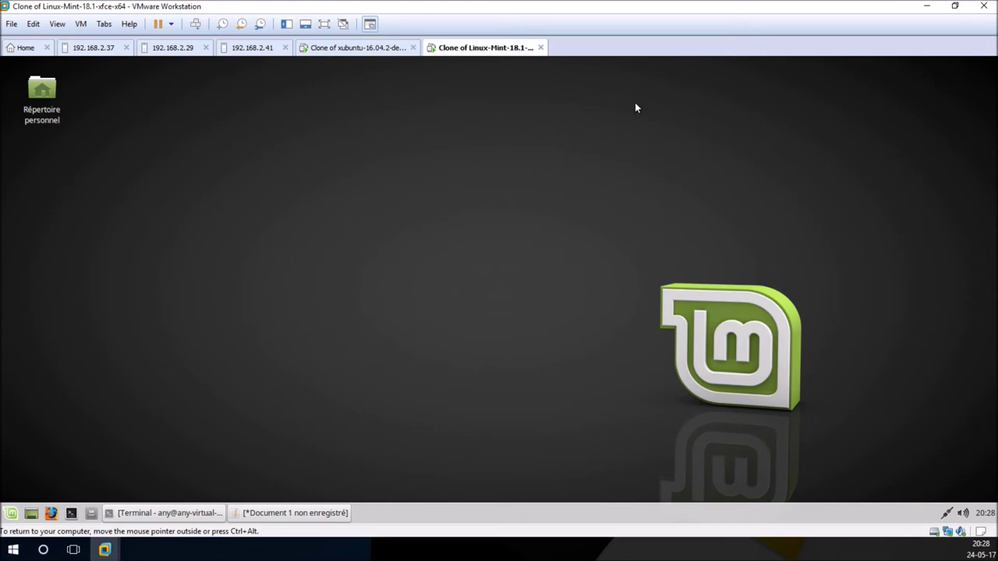
click(358, 48)
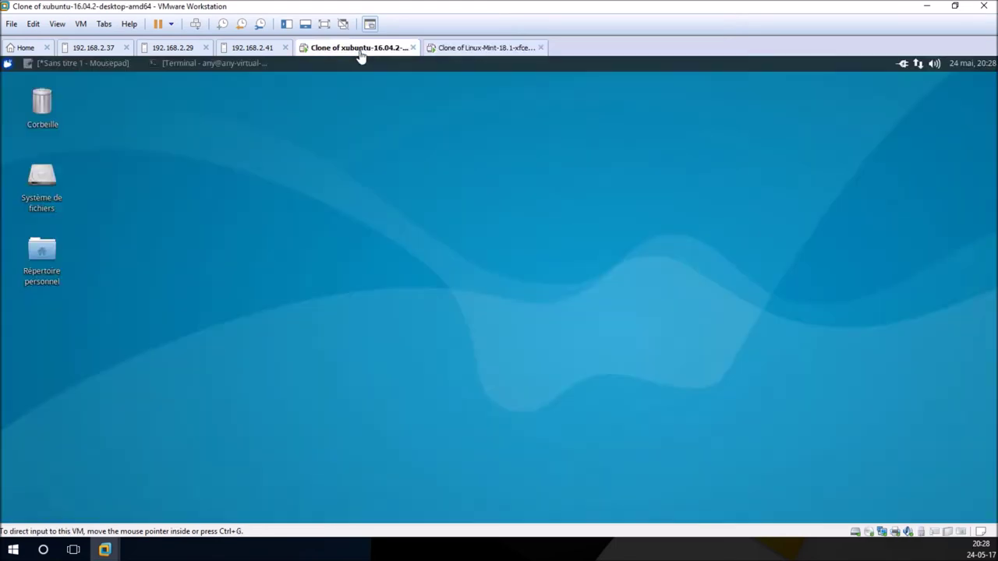
click(918, 65)
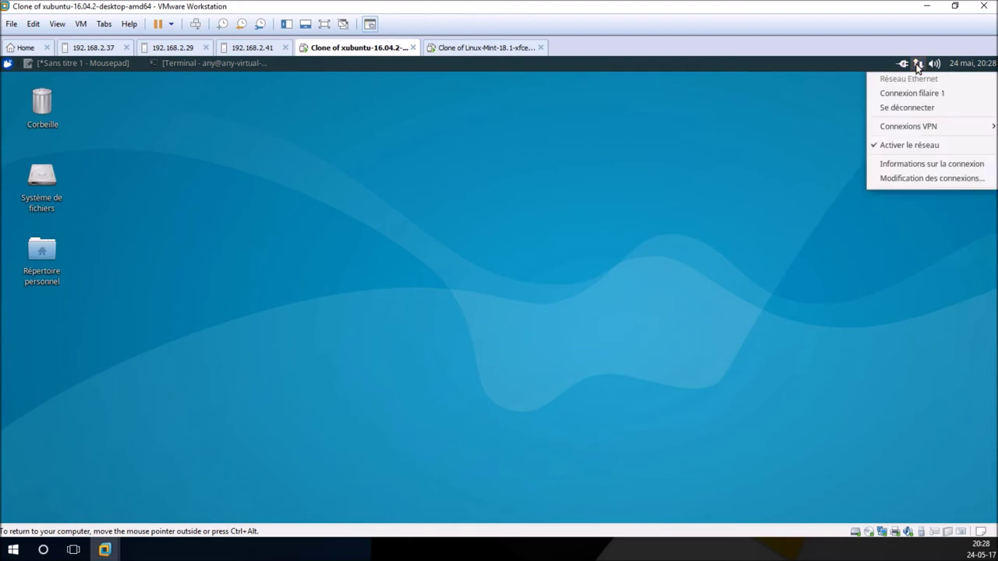
click(927, 165)
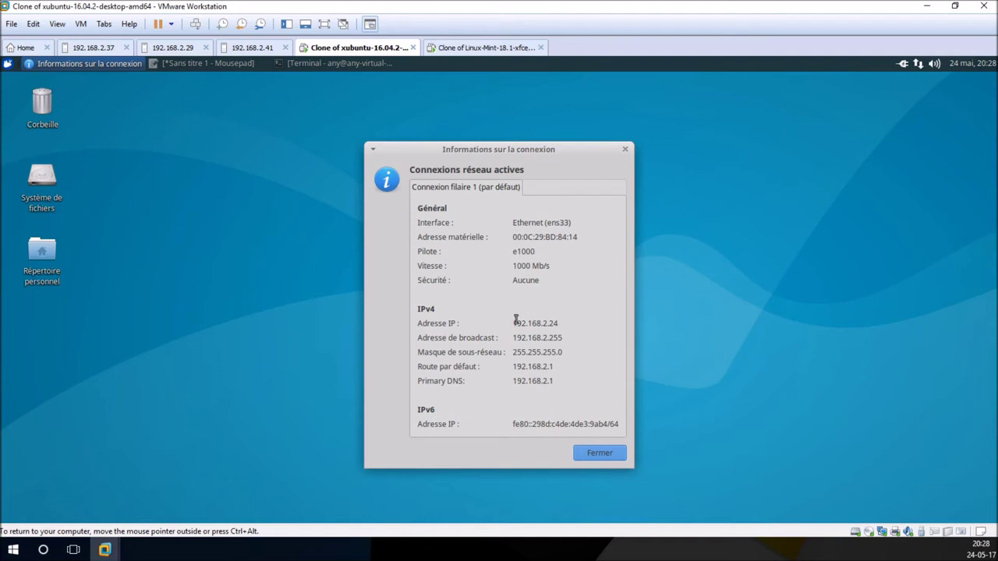
click(602, 452)
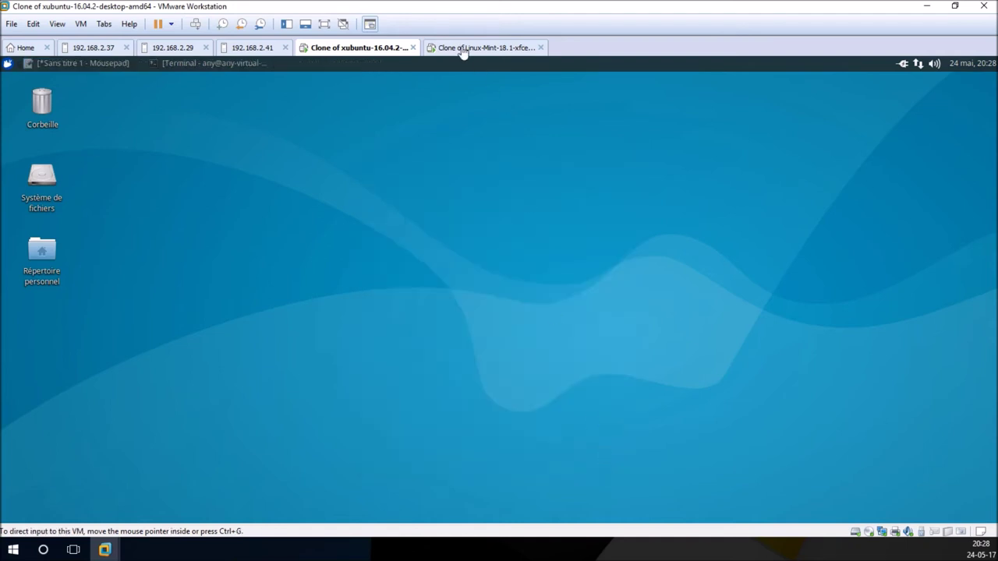
Step: On the Mint VM, search 'x2' in the Whisker menu and launch X2Go Client
click(464, 48)
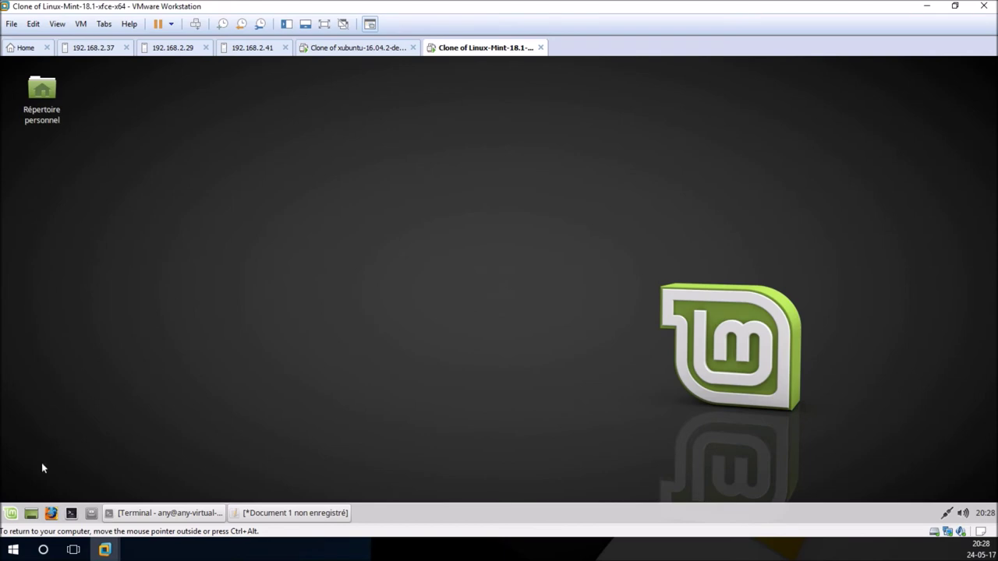
click(12, 513)
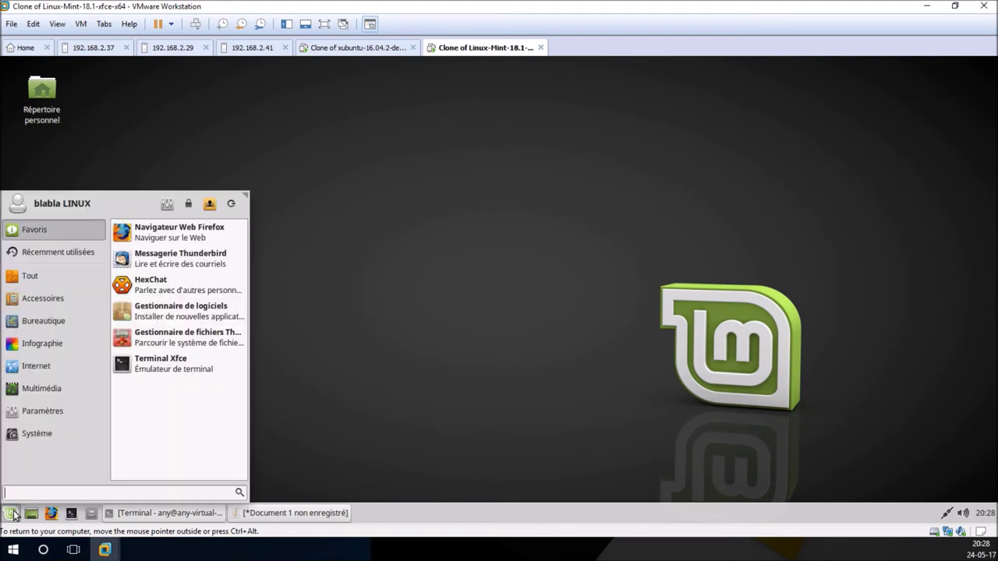
text(x2)
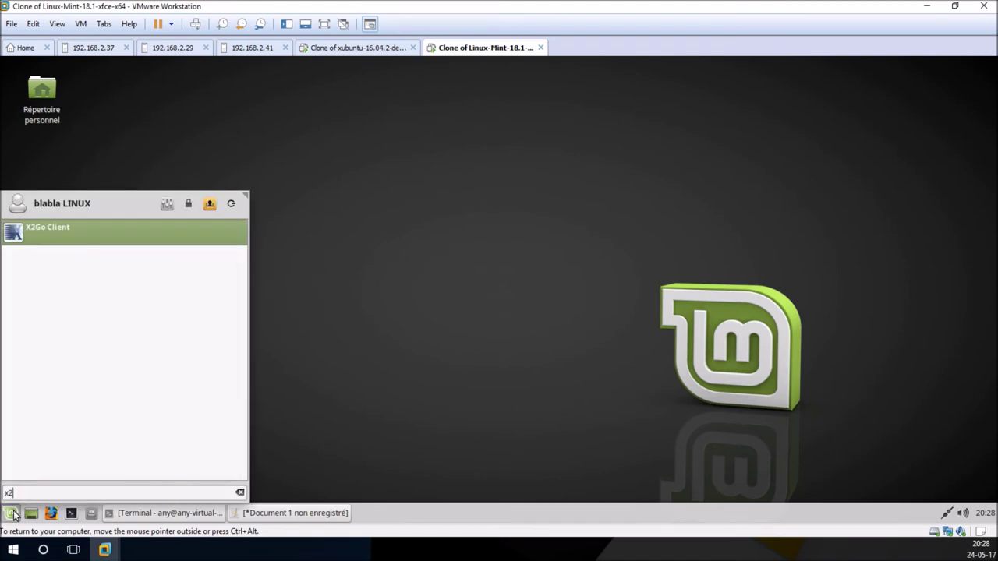
click(53, 233)
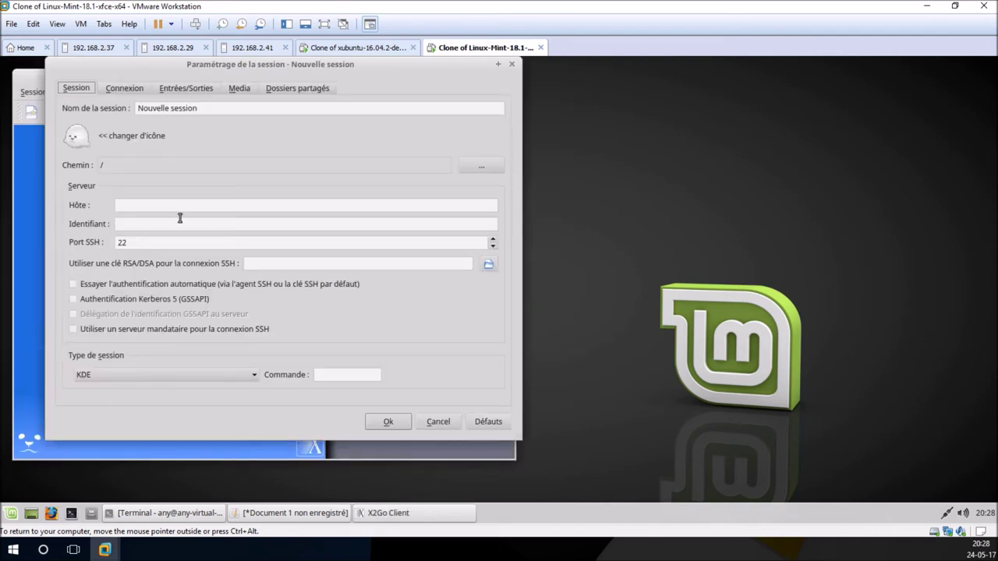
Step: Name the session 'essai', set host 192.168.2.24, and enter the server's login name
drag(218, 107, 125, 113)
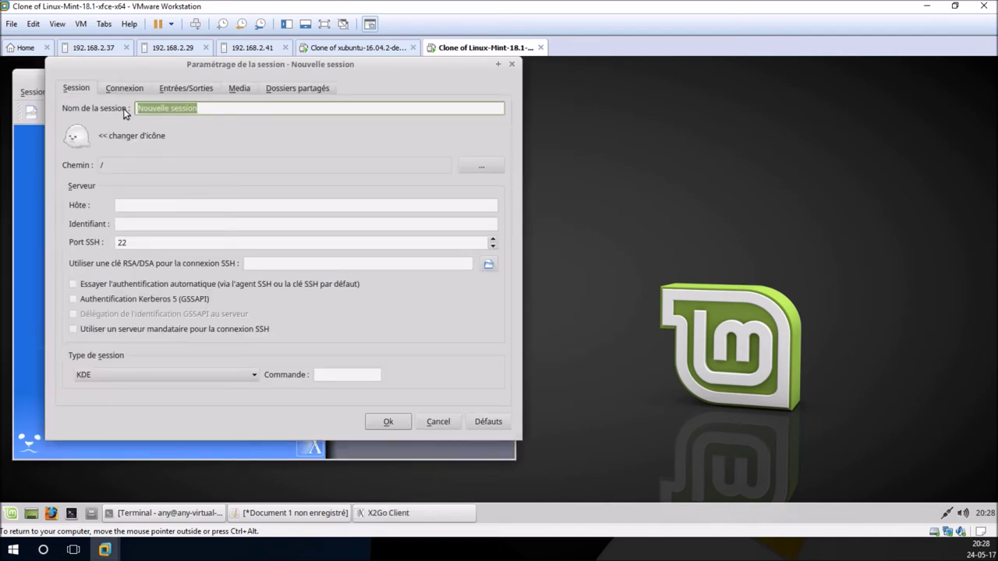
text(ess)
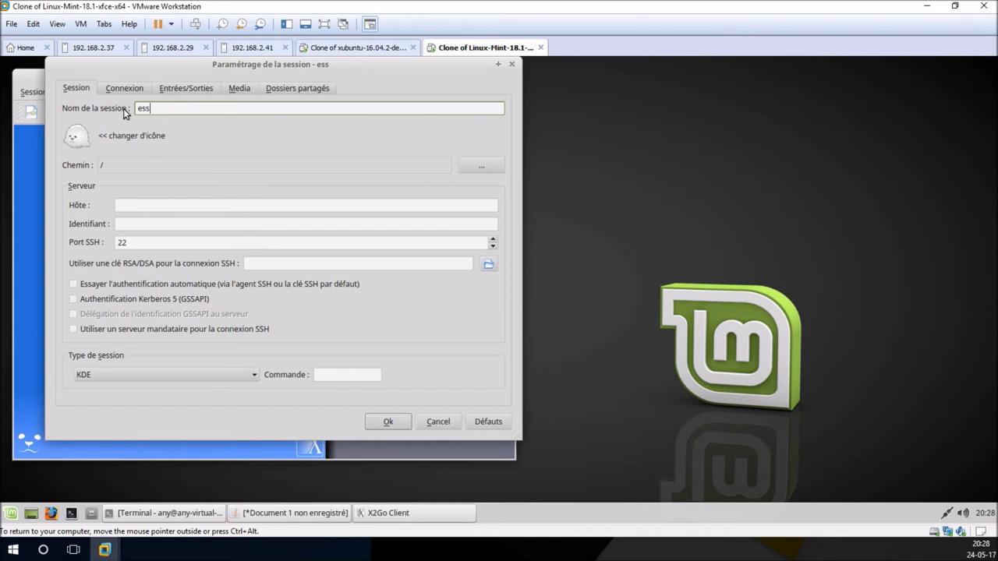
text(ai)
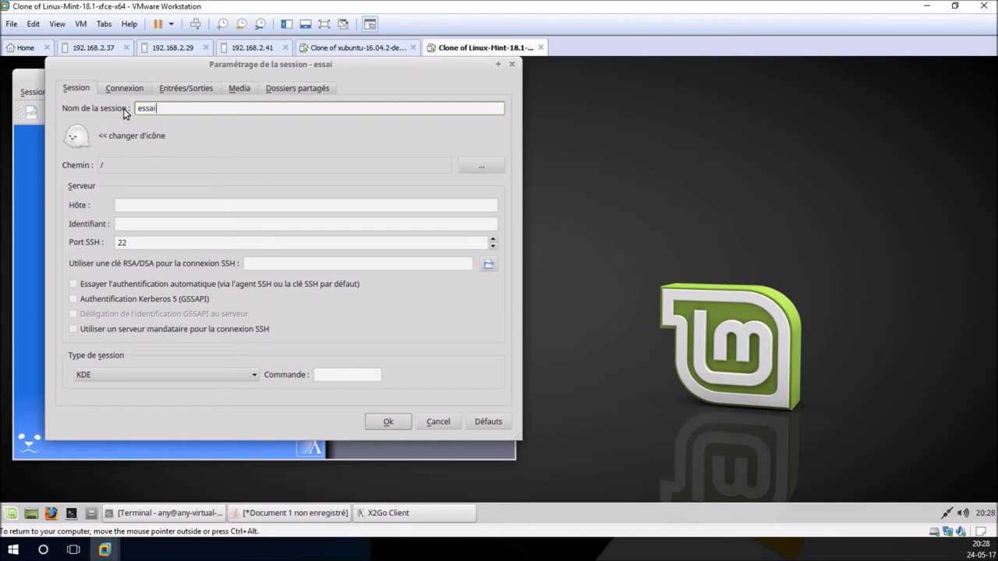
click(170, 208)
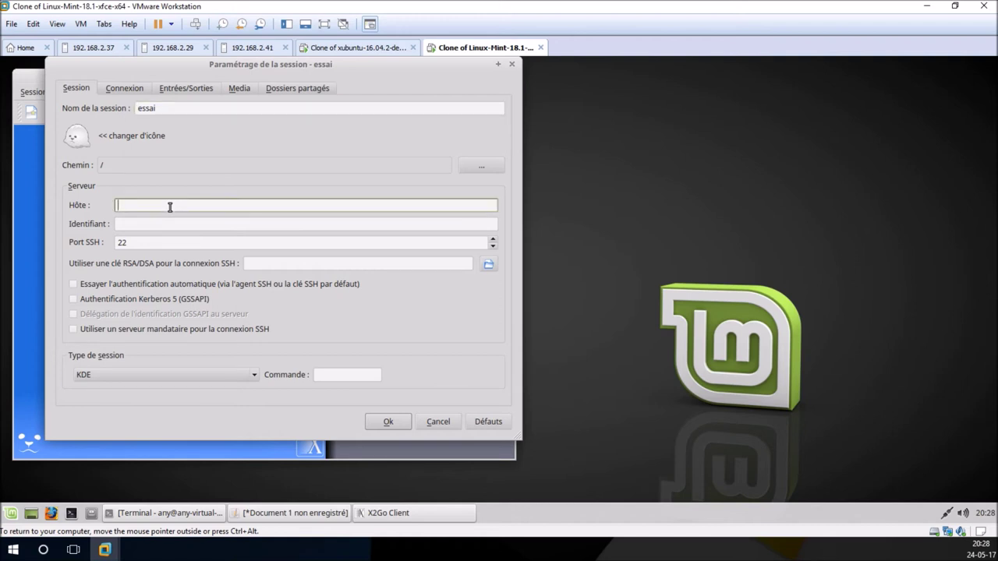
text(192.168.2.24)
click(230, 225)
text(any)
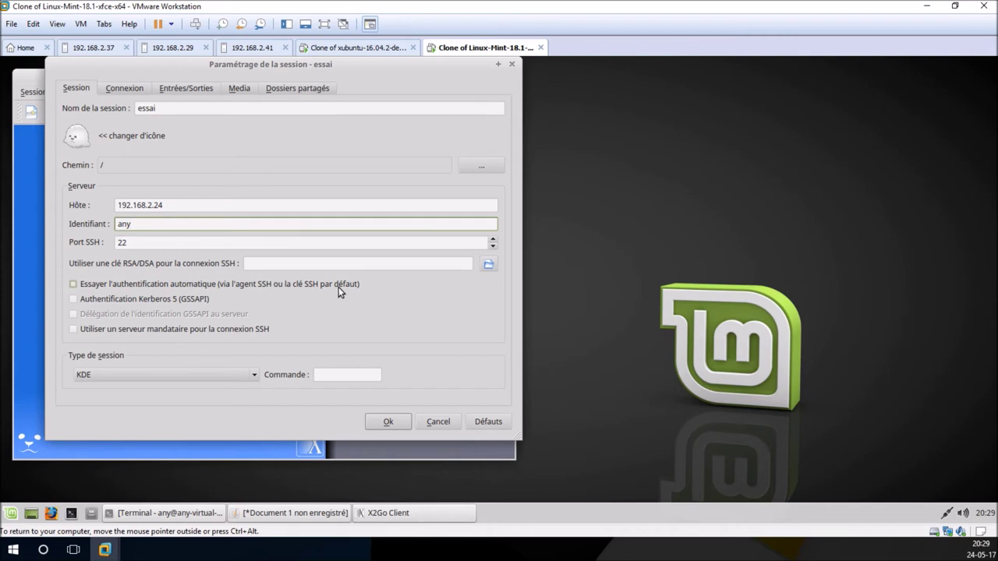
Step: Set the session type to XFCE after briefly trying a custom 'xfce' desktop
click(234, 374)
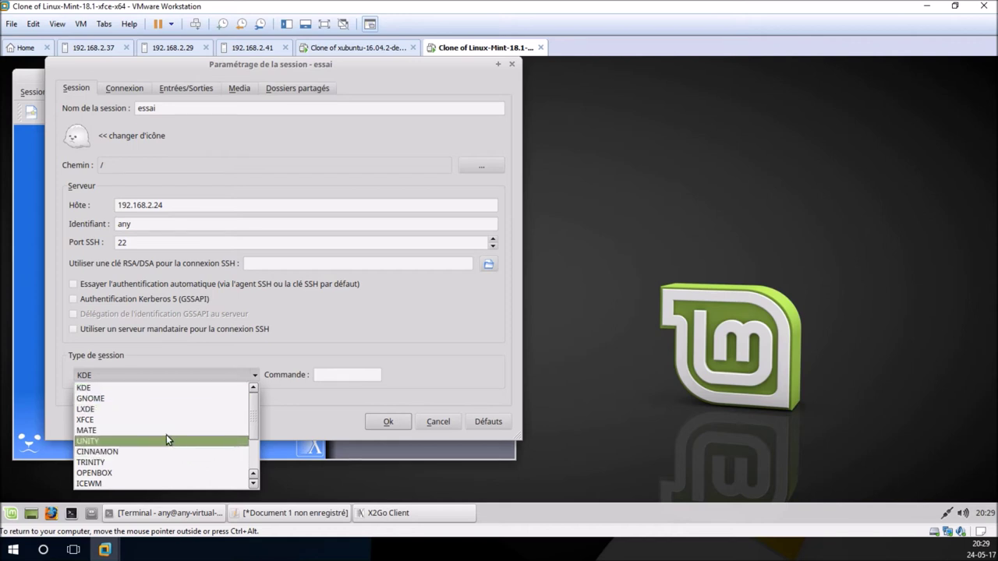
click(153, 419)
click(230, 377)
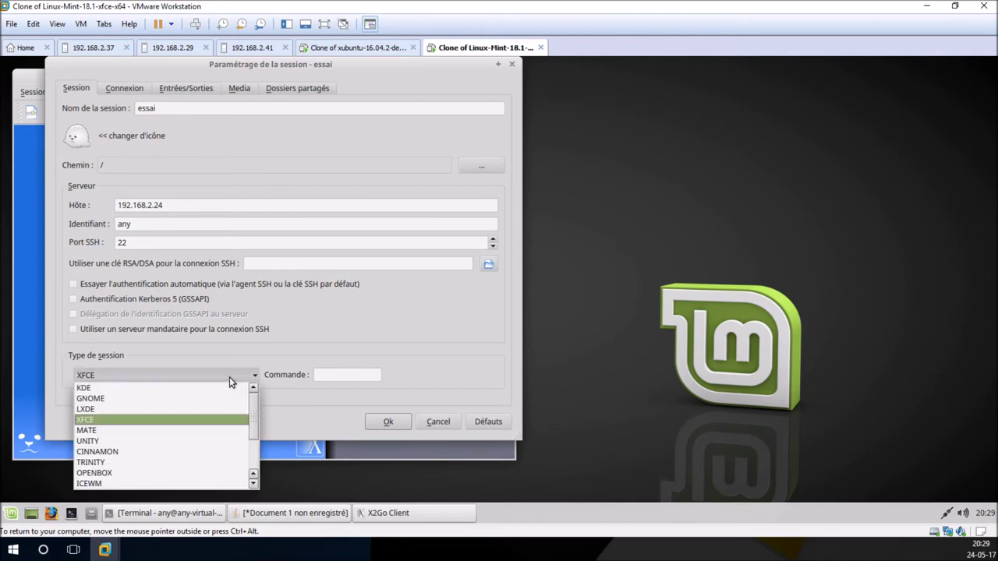
scroll(252, 425, down, 2)
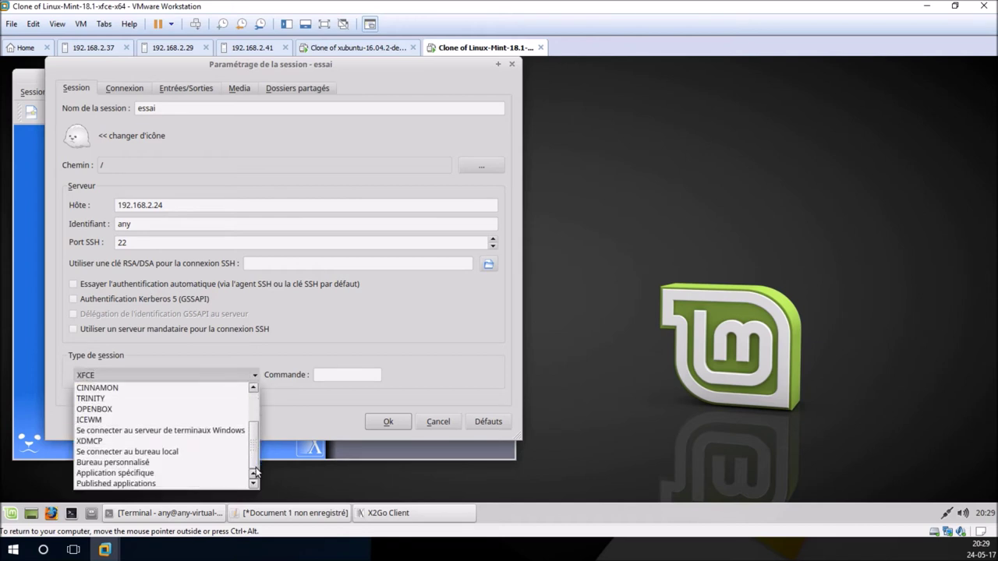
click(190, 463)
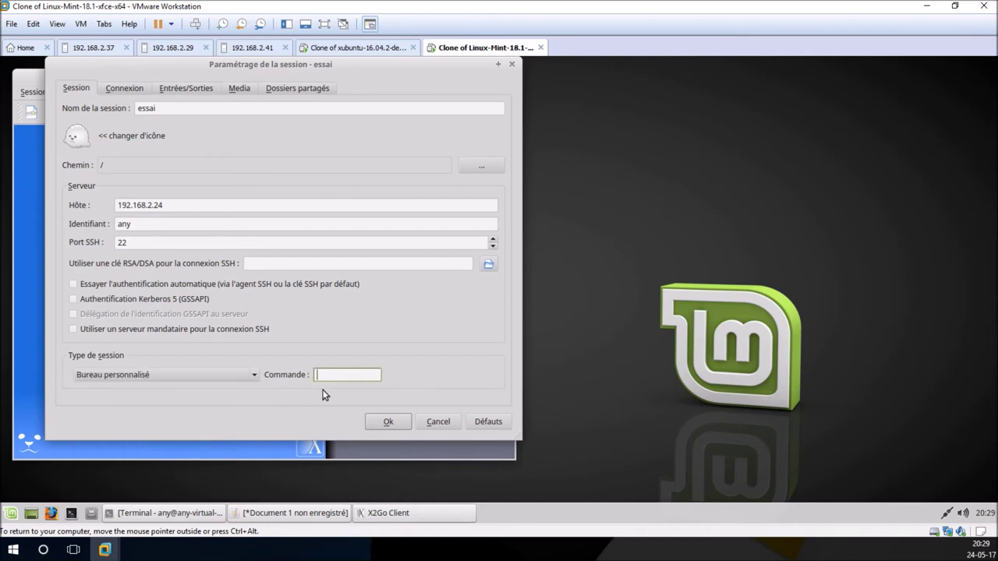
text(xfce)
click(251, 374)
scroll(218, 435, up, 5)
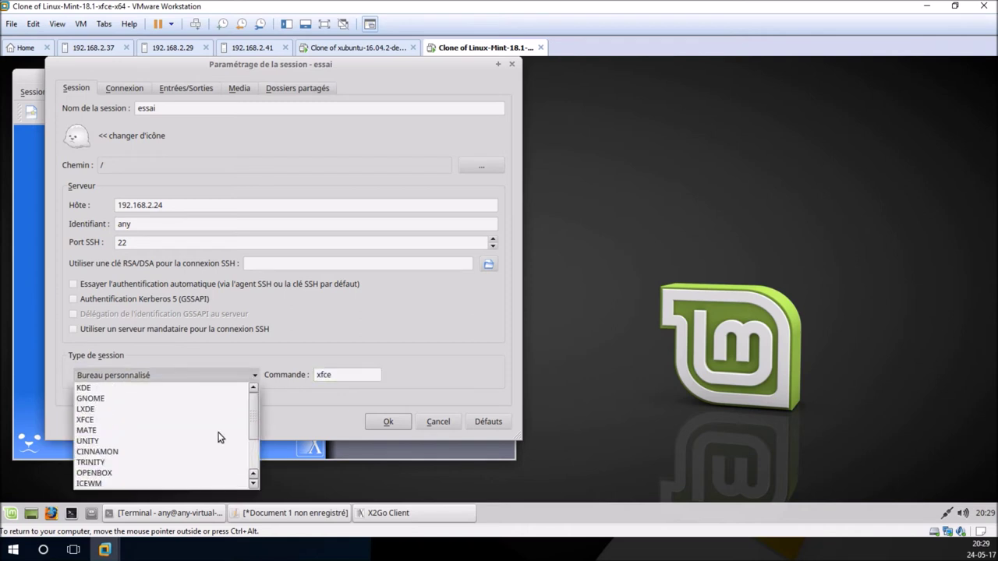
click(125, 421)
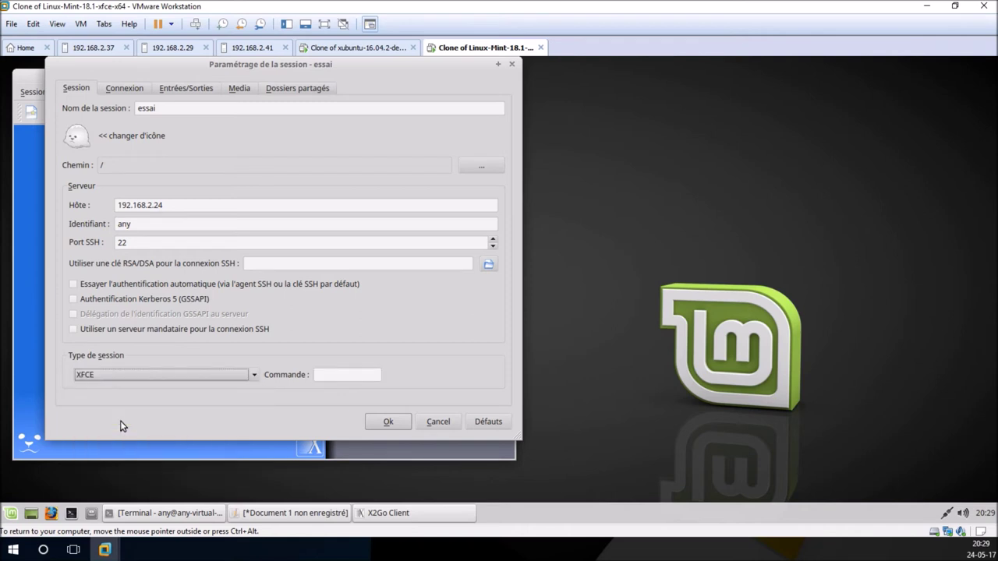
click(256, 378)
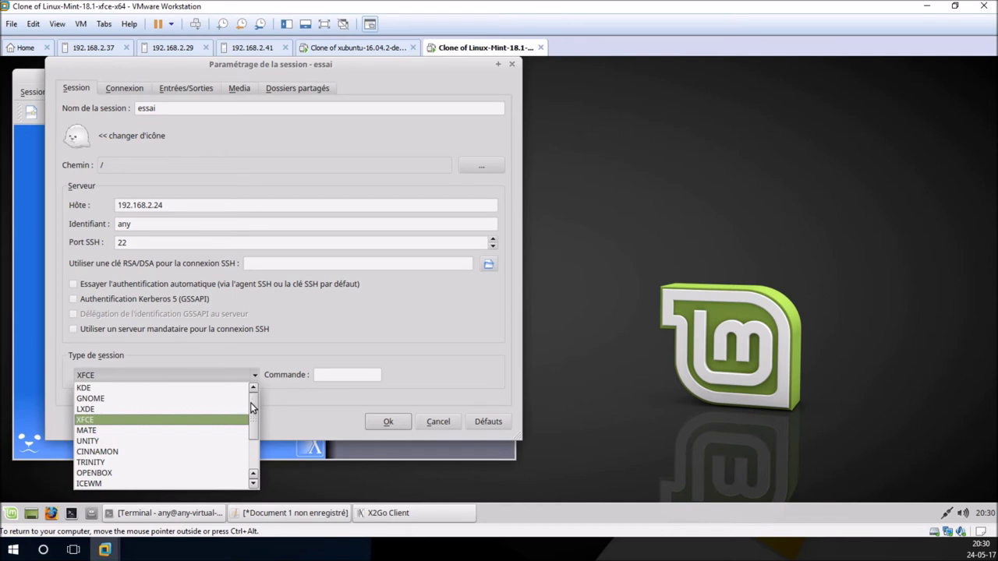
mouse_move(253, 411)
mouse_down()
mouse_move(258, 441)
mouse_move(260, 406)
mouse_up()
click(295, 409)
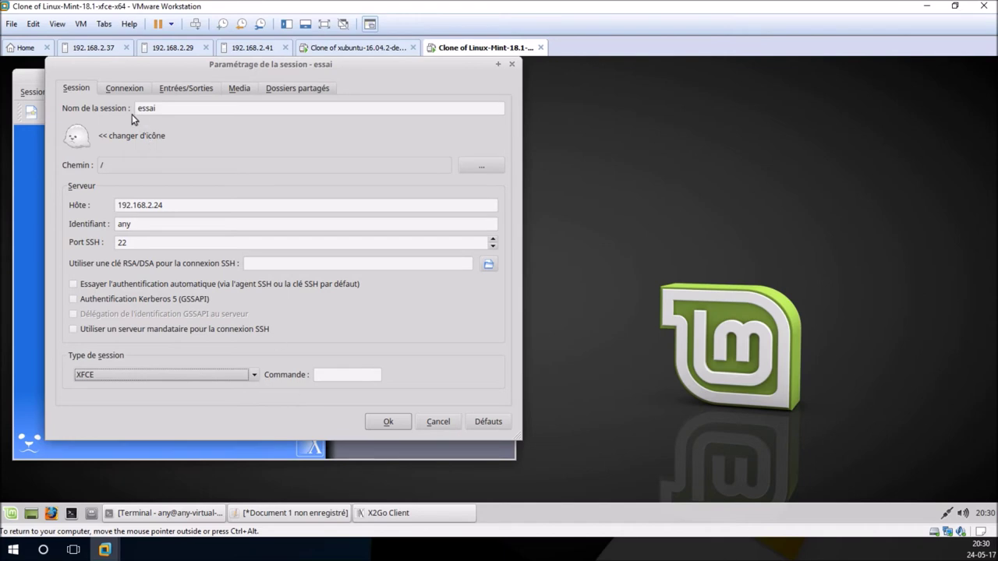
click(124, 89)
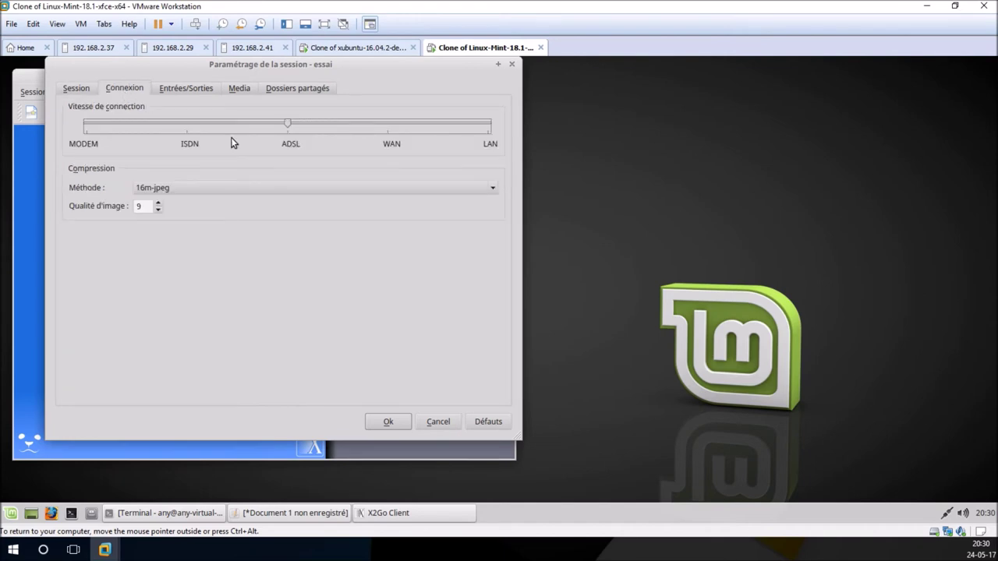
Step: Review the Entrées/Sorties, Media and Dossiers partagés settings, then save the essai session with Ok
click(176, 90)
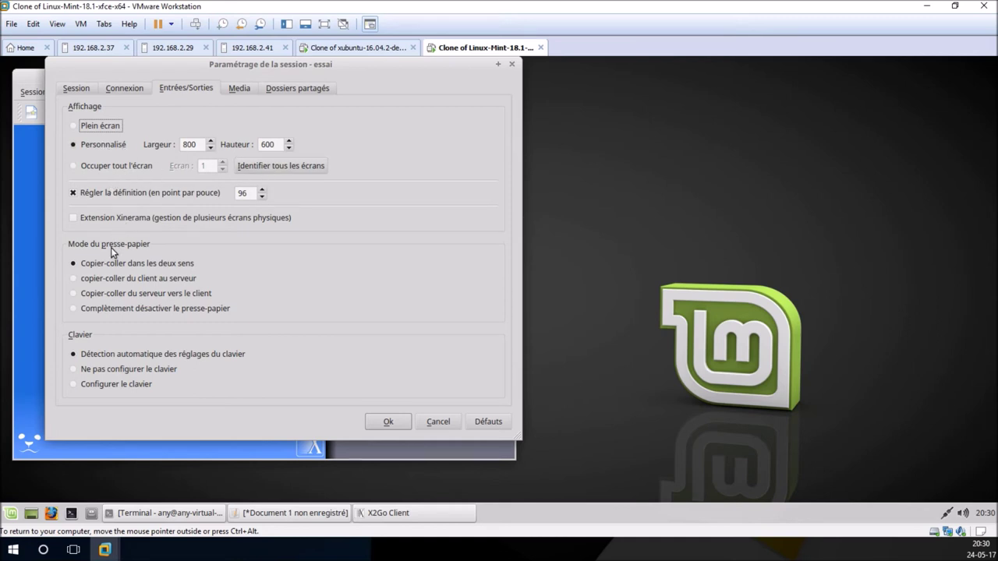
click(229, 91)
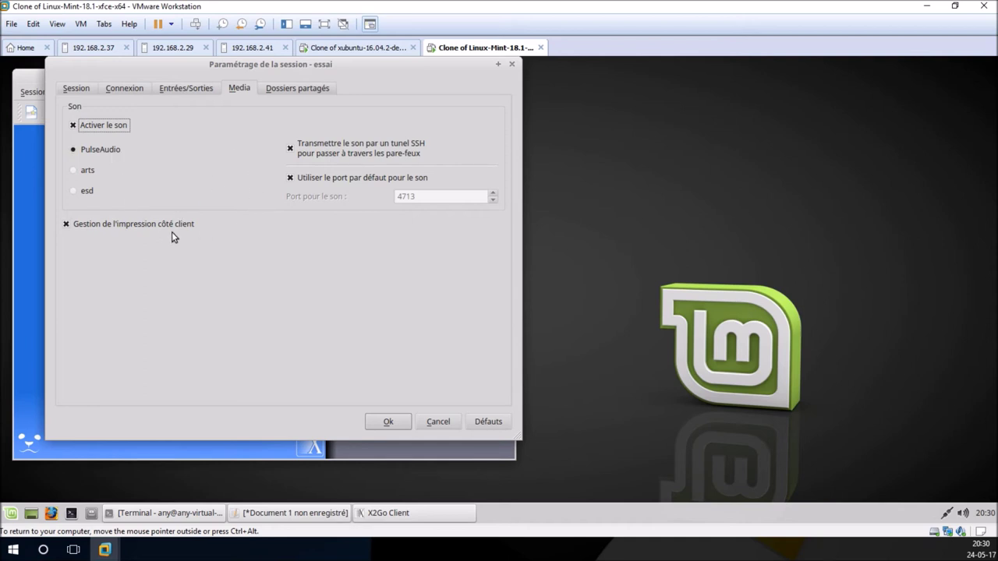
click(291, 88)
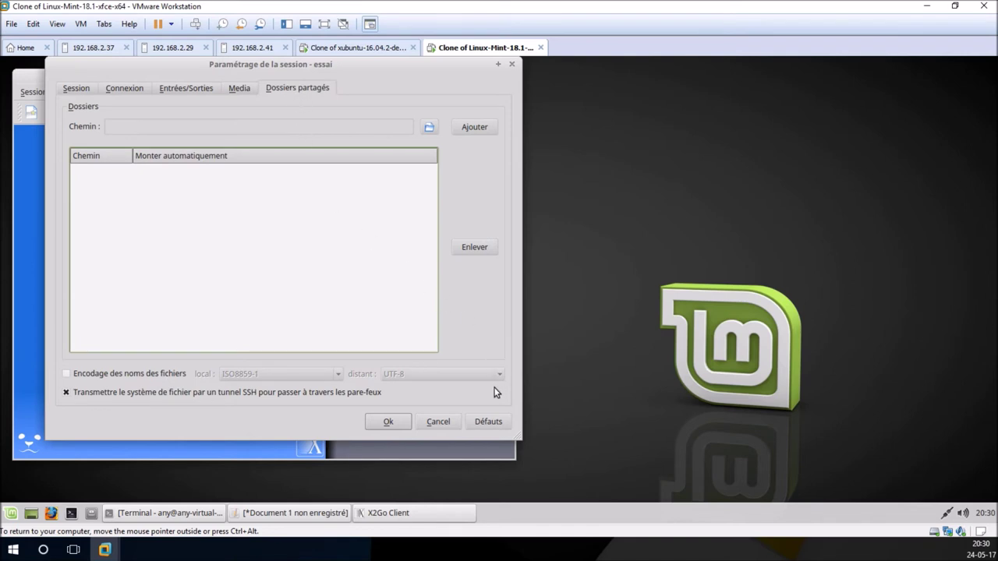
click(388, 422)
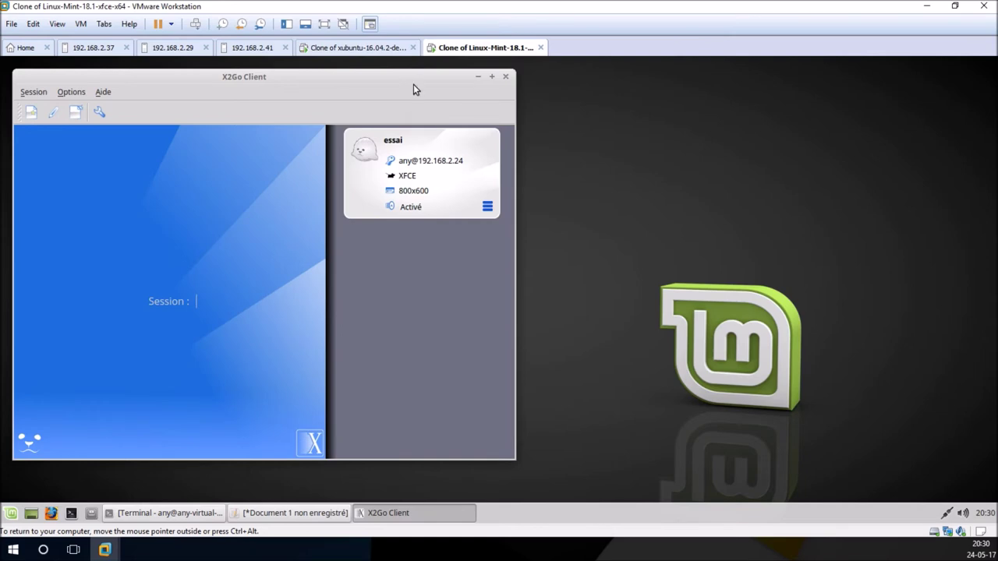
Step: Log in to the essai session with the account password and trust the server's host key
drag(413, 78, 652, 91)
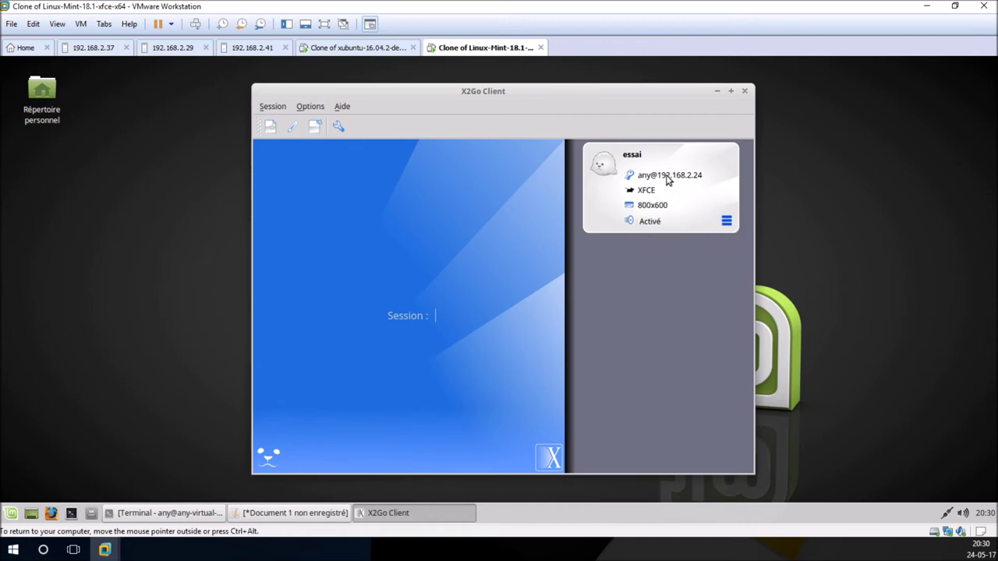
click(666, 180)
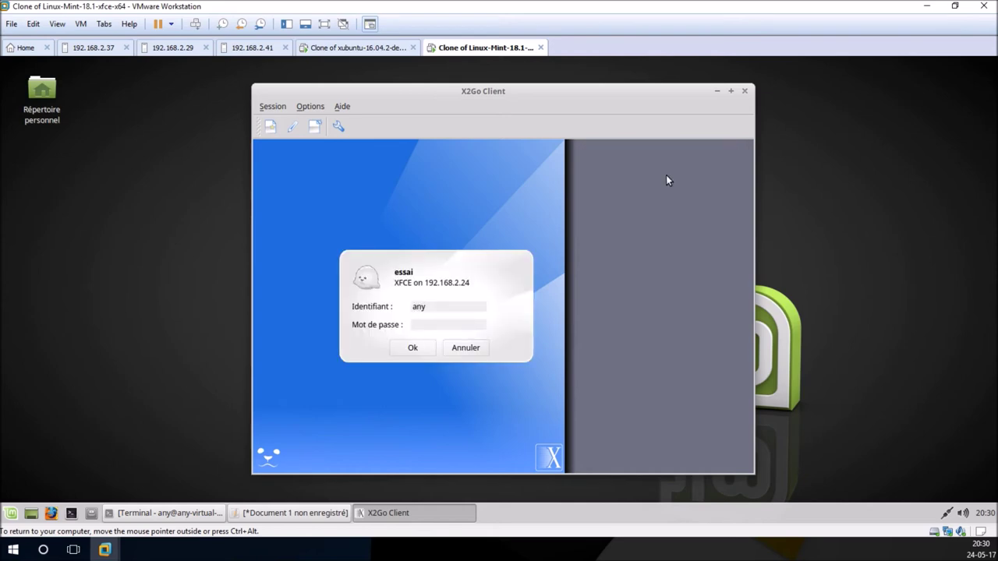
text(a***)
click(426, 351)
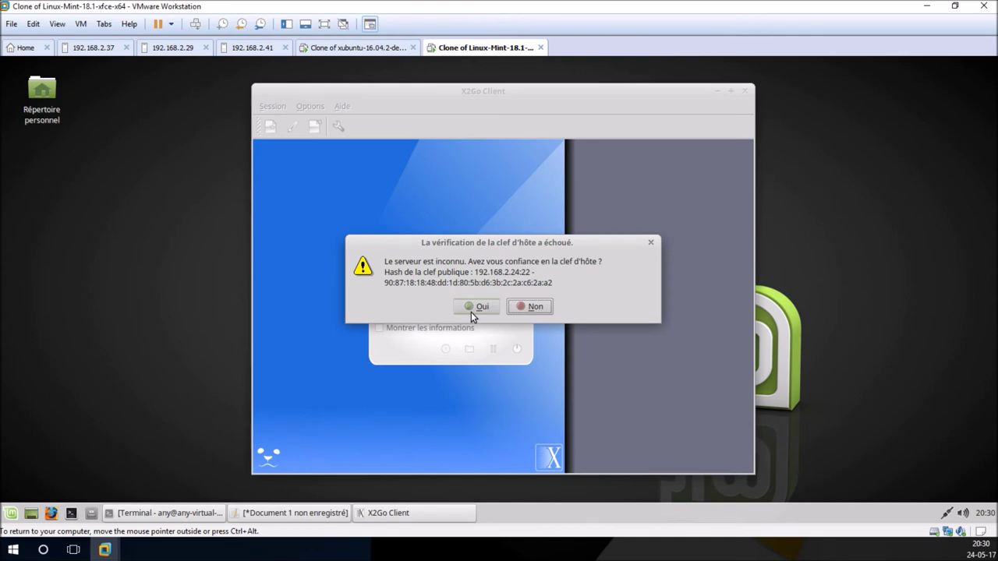
click(471, 312)
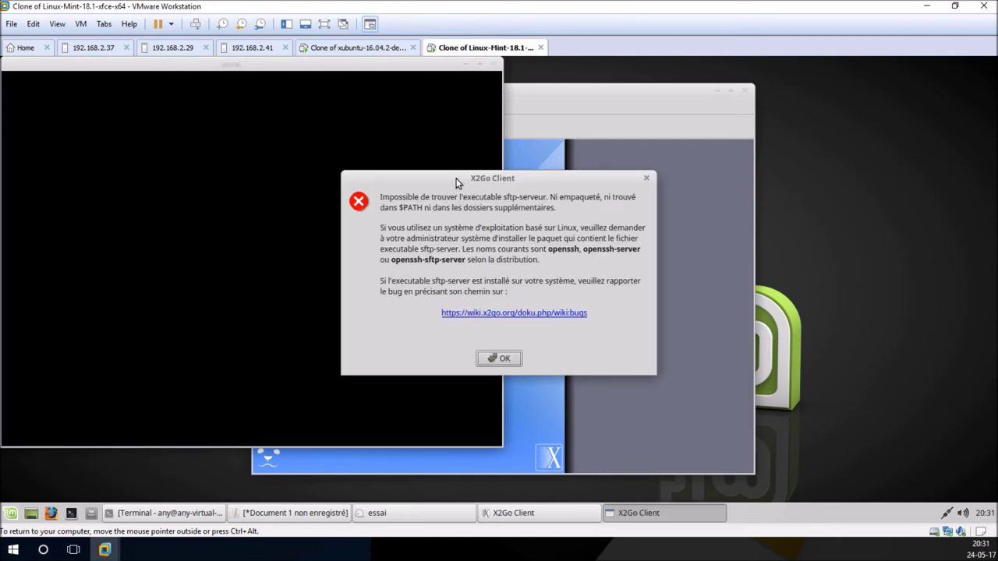
Step: Dismiss the sftp-server error and connection-shutdown notice, then release input with Ctrl+Alt
drag(456, 182, 669, 192)
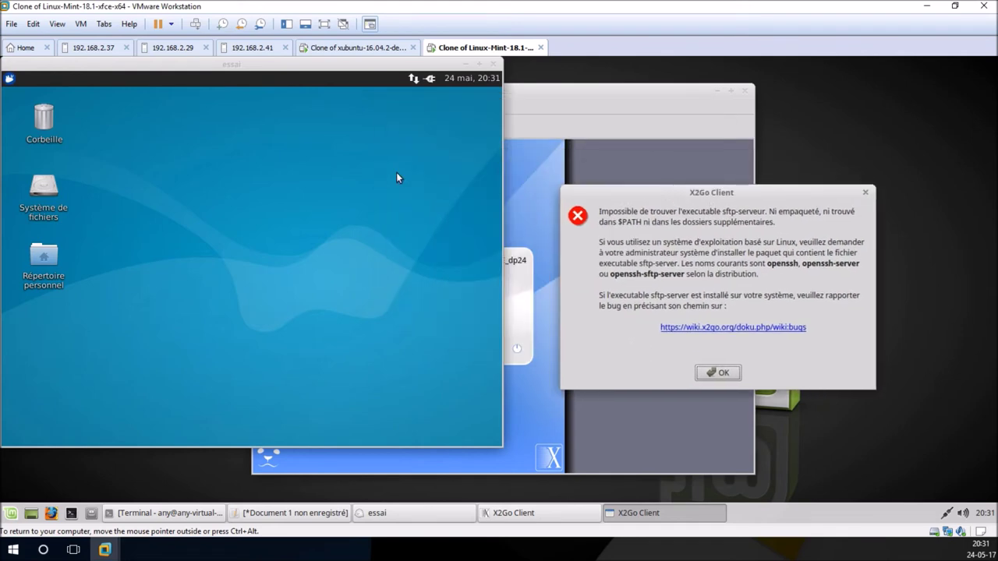
click(10, 79)
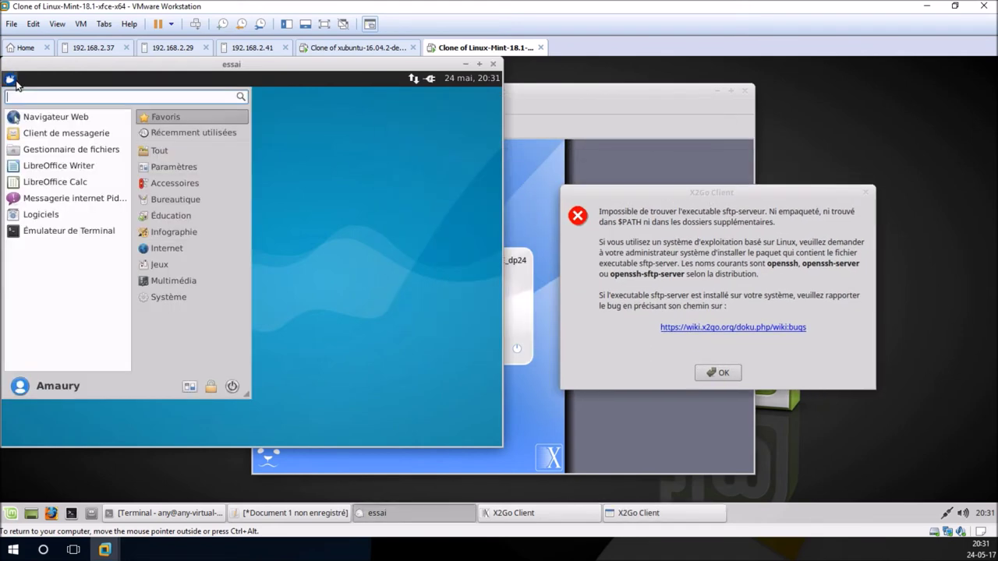
click(10, 78)
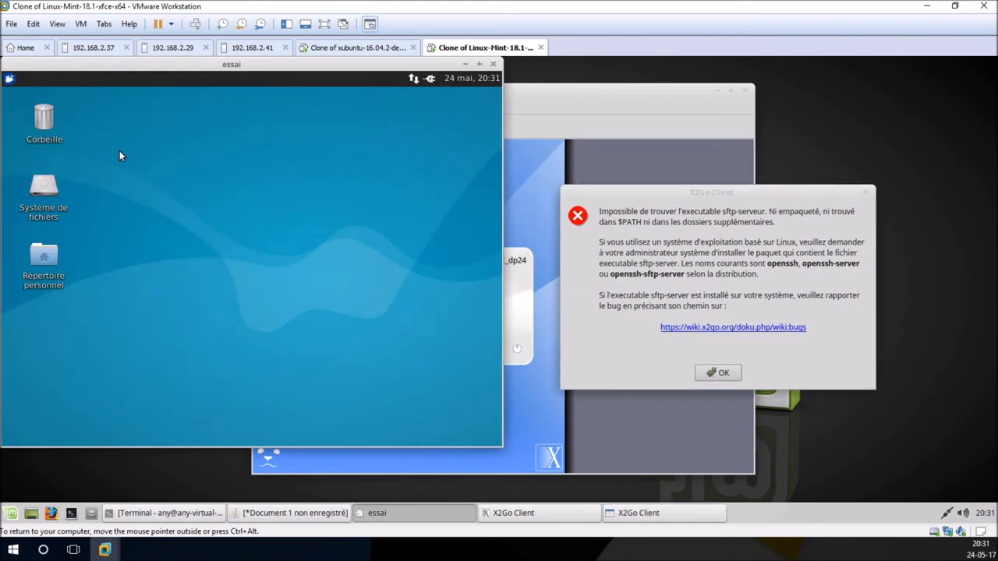
click(718, 374)
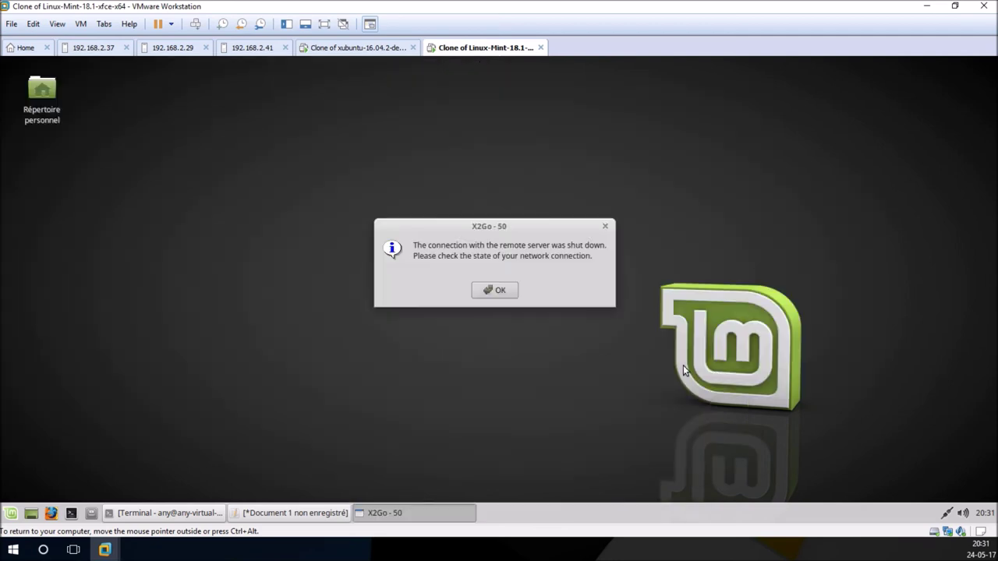
click(494, 291)
key(ctrl+alt)
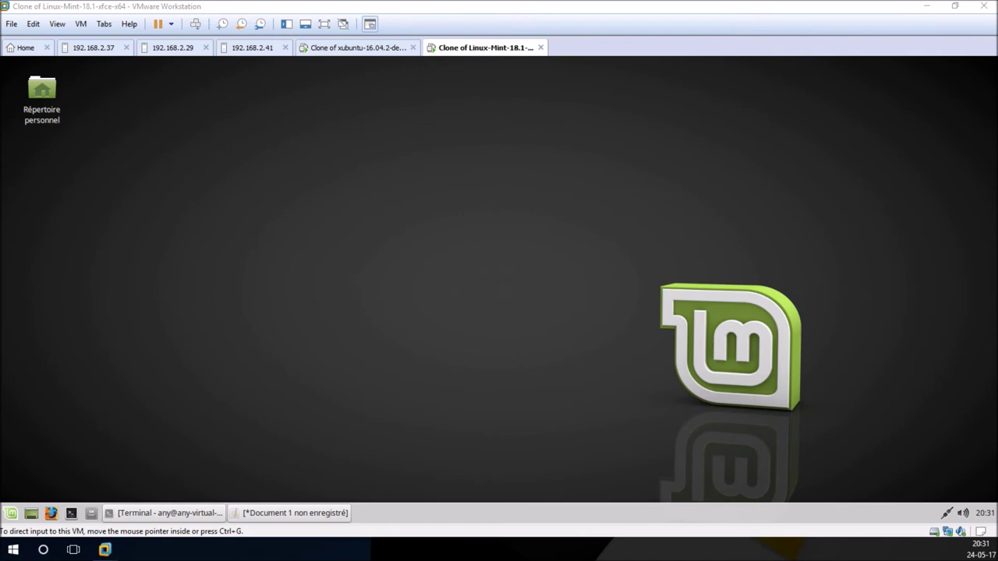
Step: On the Xubuntu VM, run 'sudo apt install ssh' in Terminal, then return to Mint
click(373, 49)
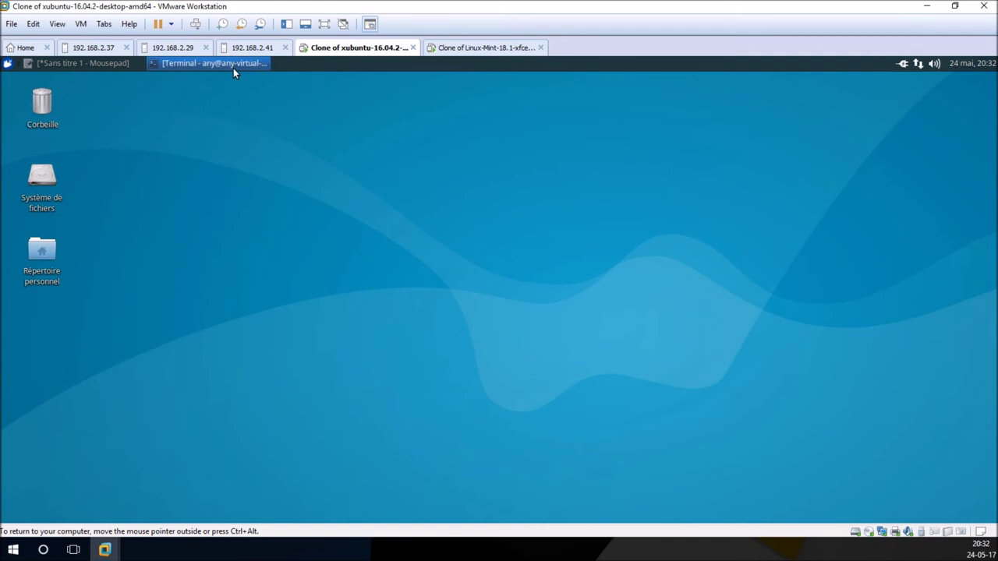
click(233, 64)
drag(716, 108, 473, 171)
text(sudo apt )
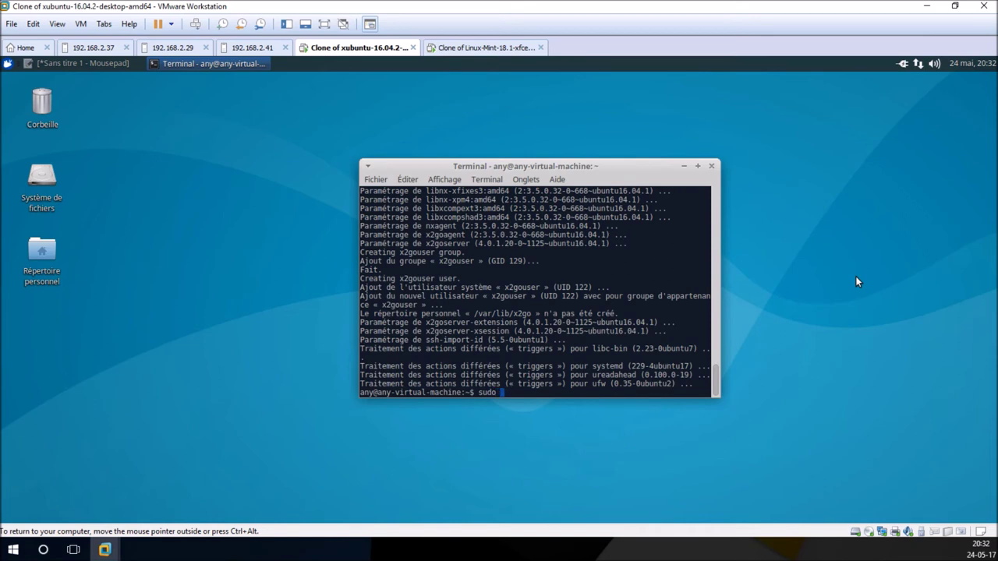
text(install ssh)
key(Return)
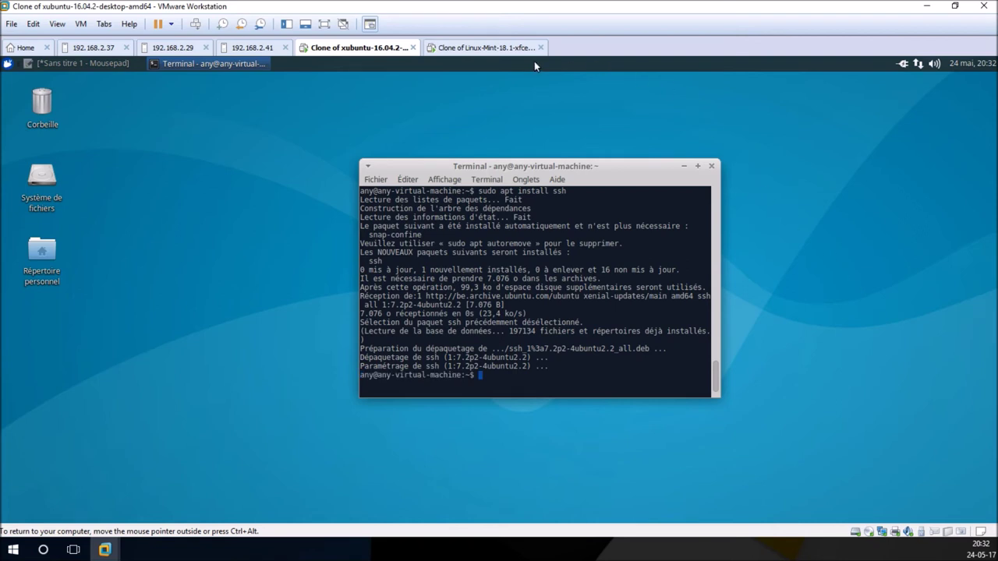
click(485, 49)
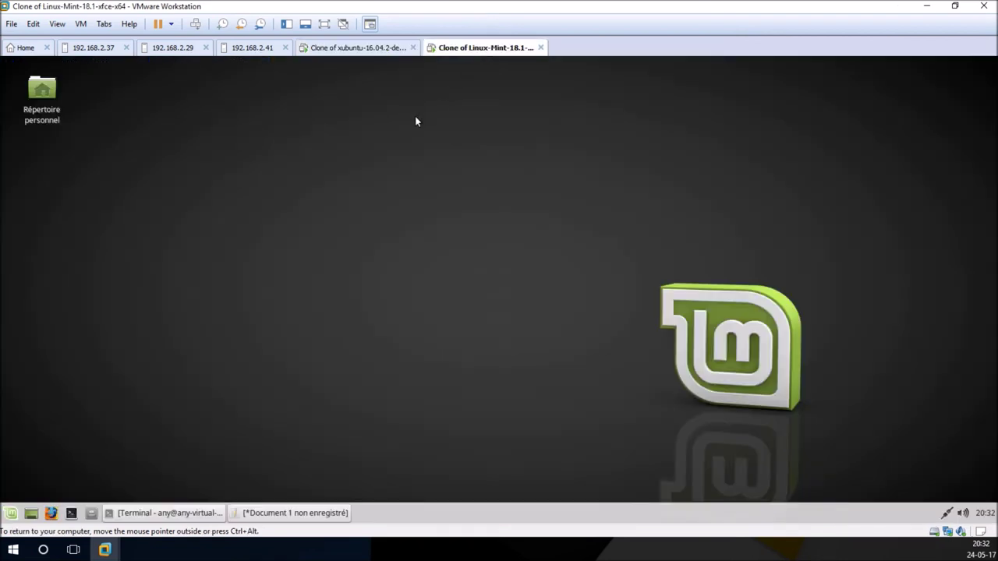
Step: Relaunch X2Go Client on Mint, log in to essai, and dismiss both error dialogs
click(12, 513)
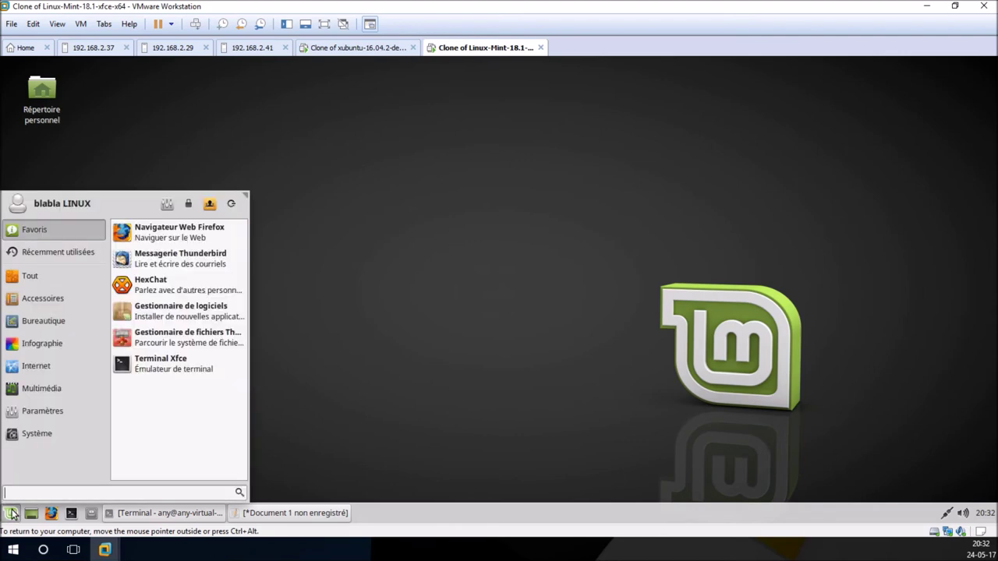
text(x)
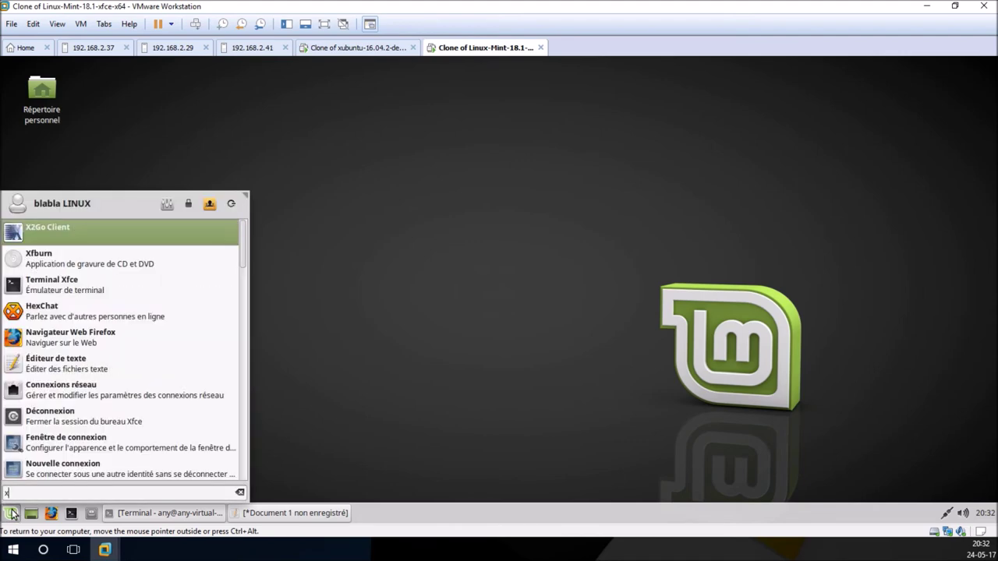
click(41, 226)
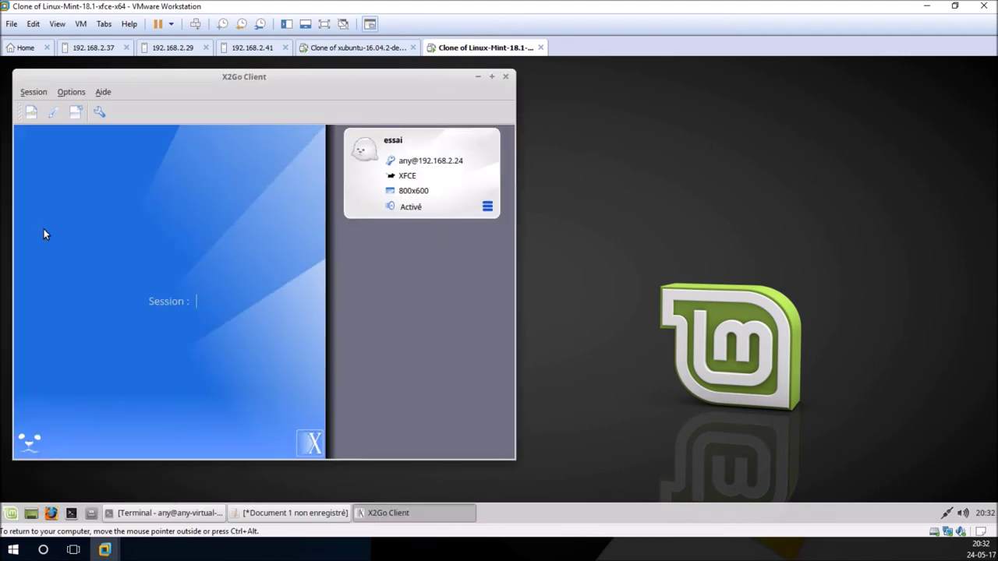
click(430, 161)
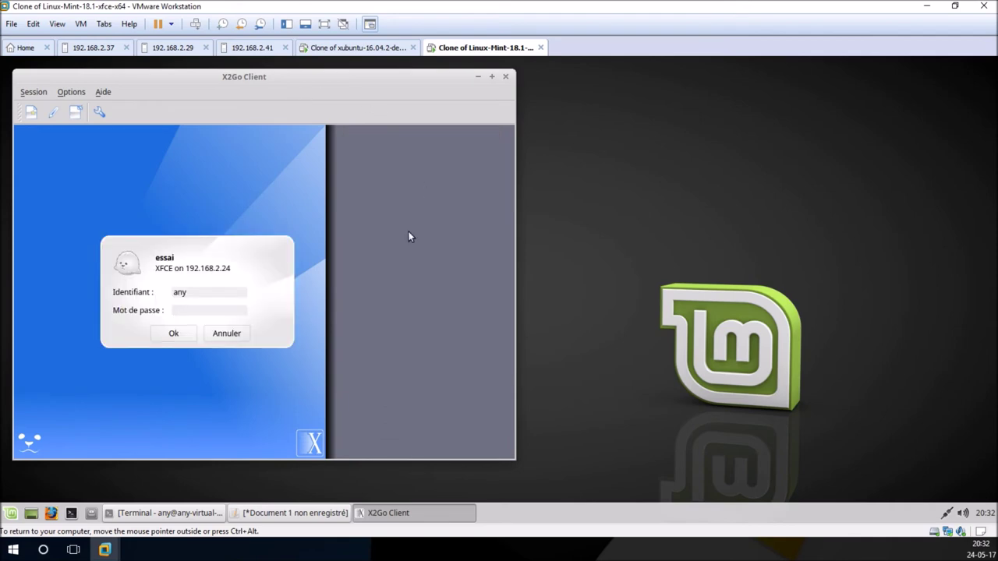
text(****)
click(178, 335)
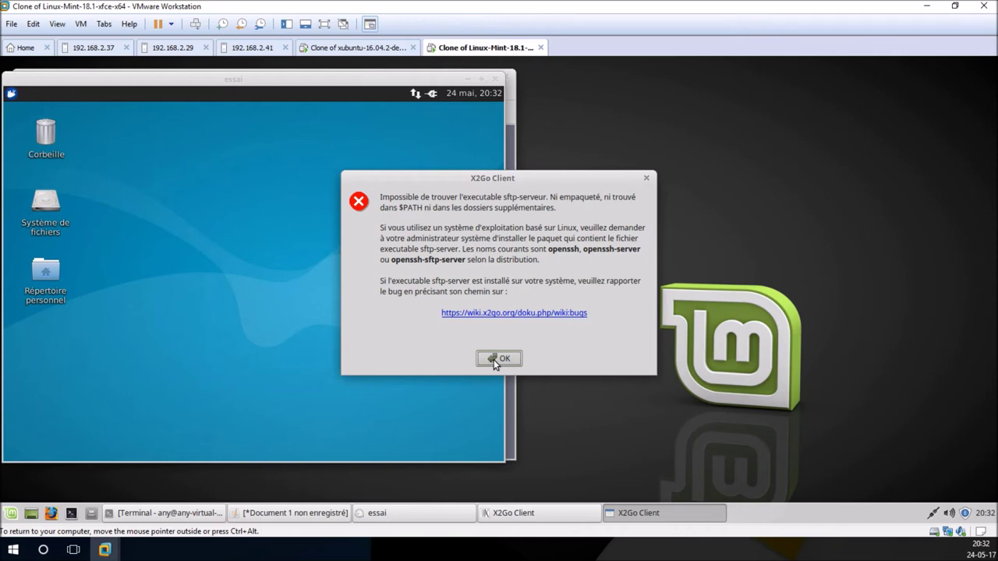
click(495, 360)
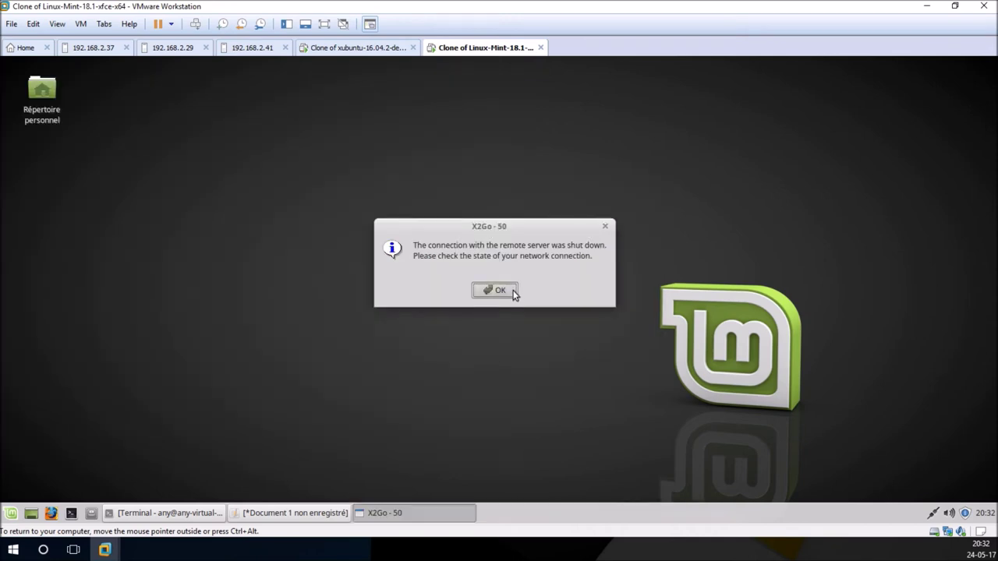
click(499, 290)
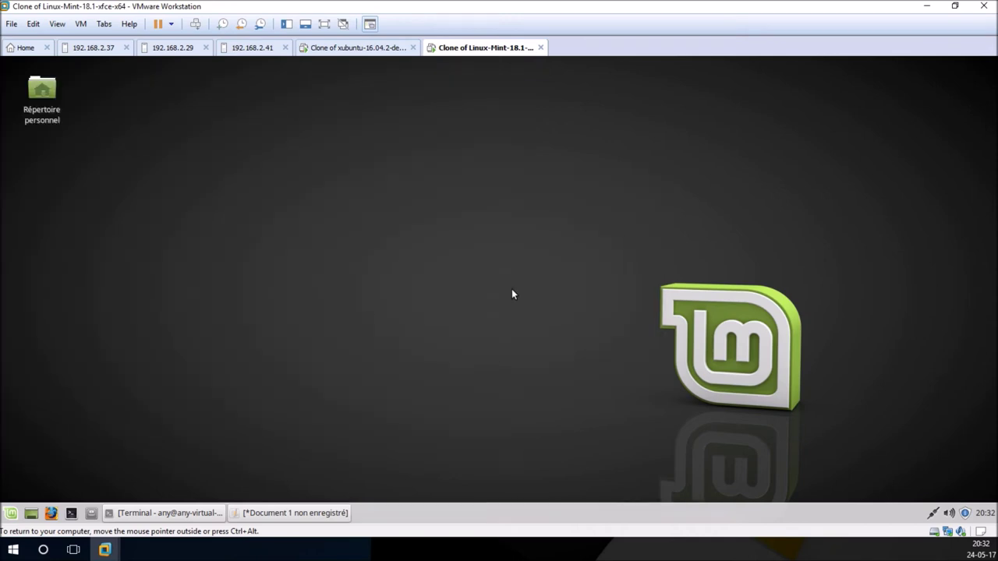
Step: On the Xubuntu VM, close Terminal and close Mousepad with 'Ne pas enregistrer'
click(368, 49)
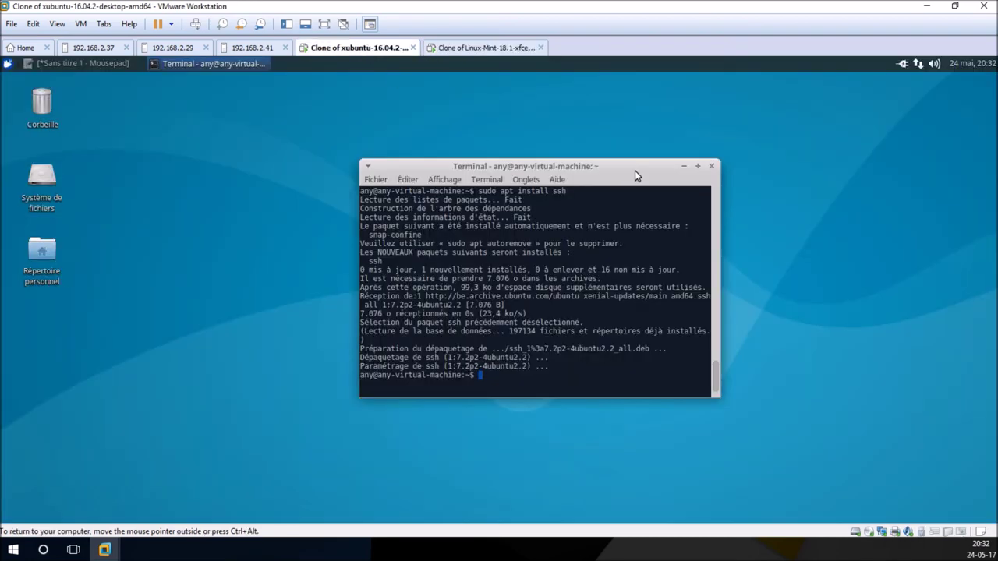
click(711, 166)
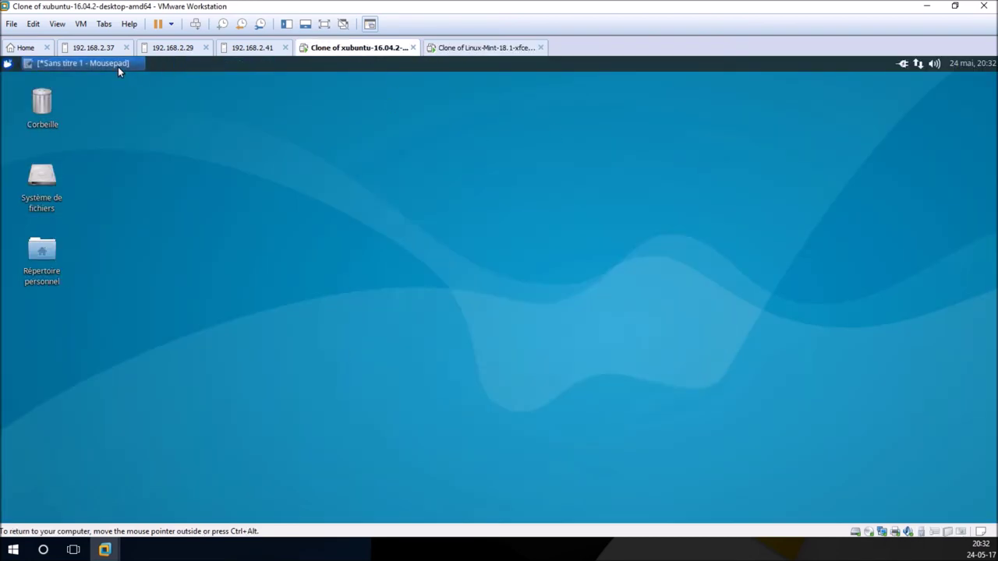
click(117, 67)
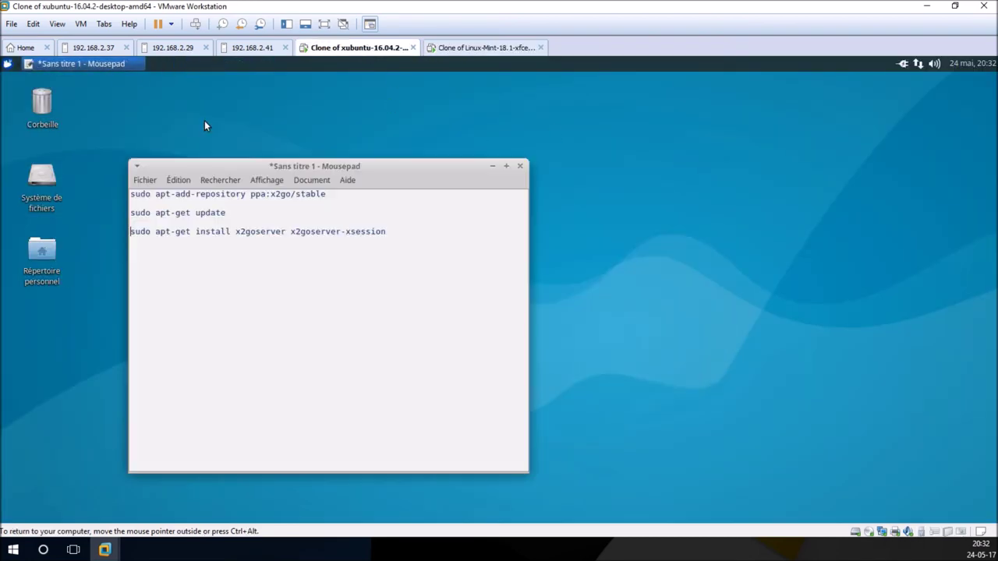
click(520, 166)
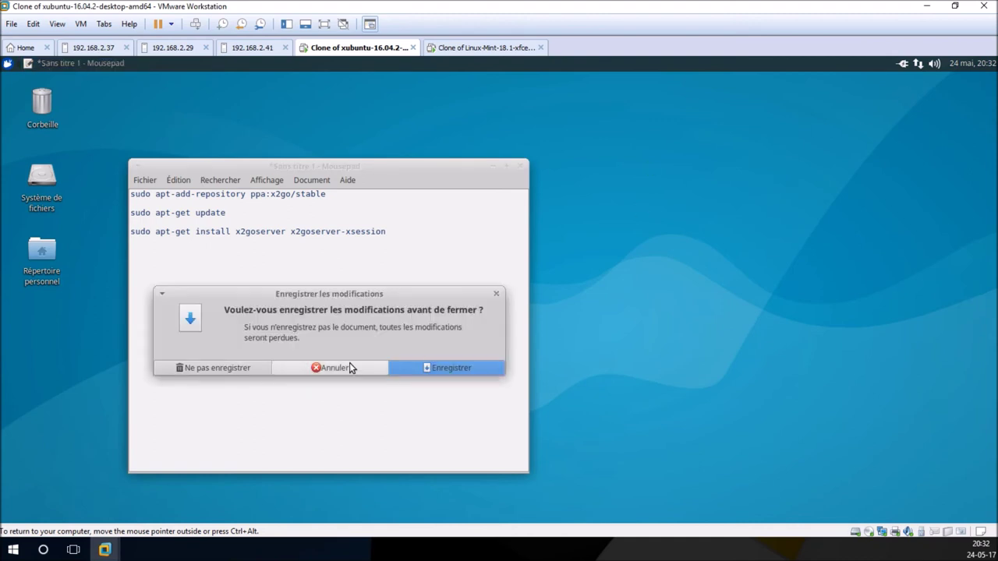
click(228, 368)
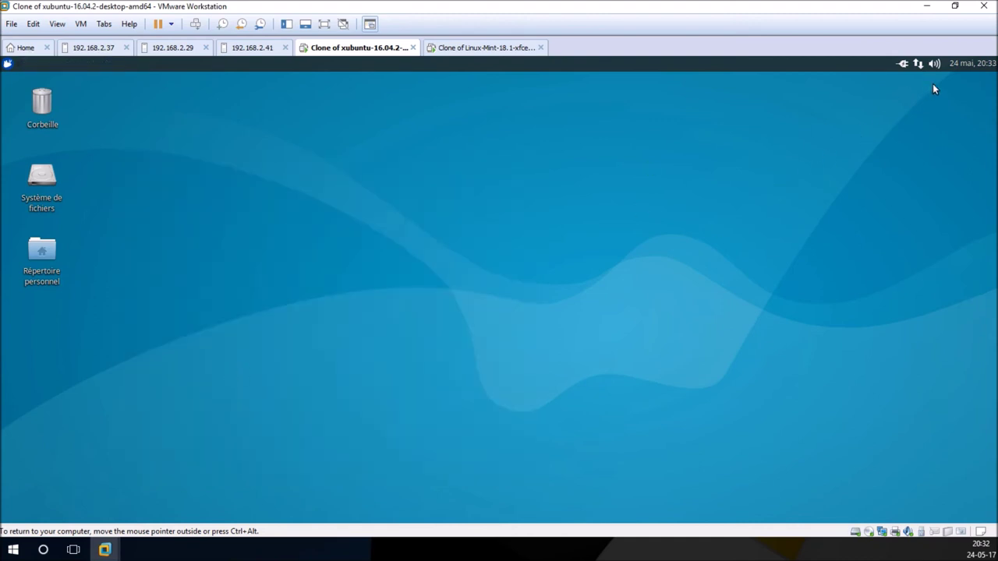
Step: Log out of Xubuntu, sign back in with the password, and return to the Mint VM
click(8, 63)
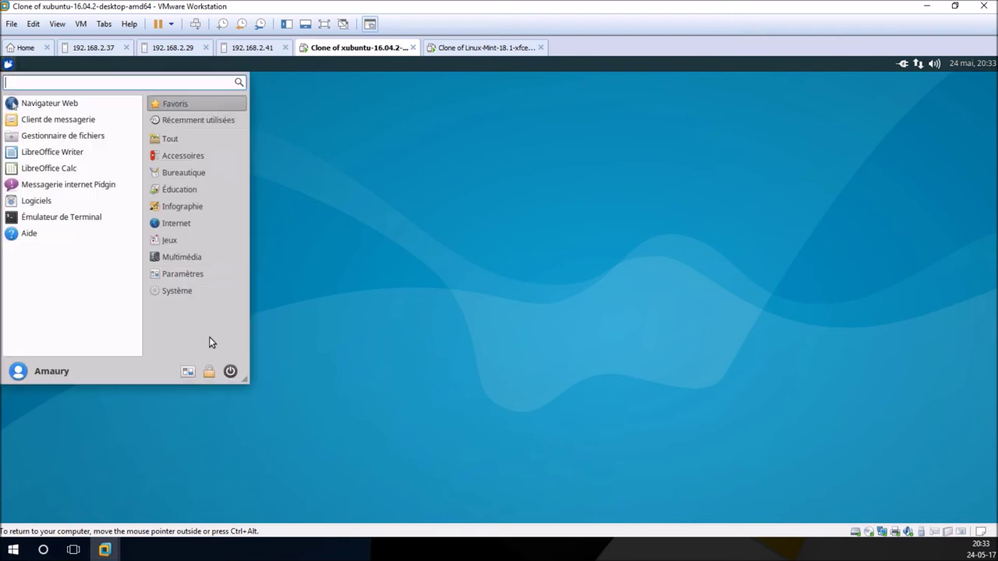
click(234, 372)
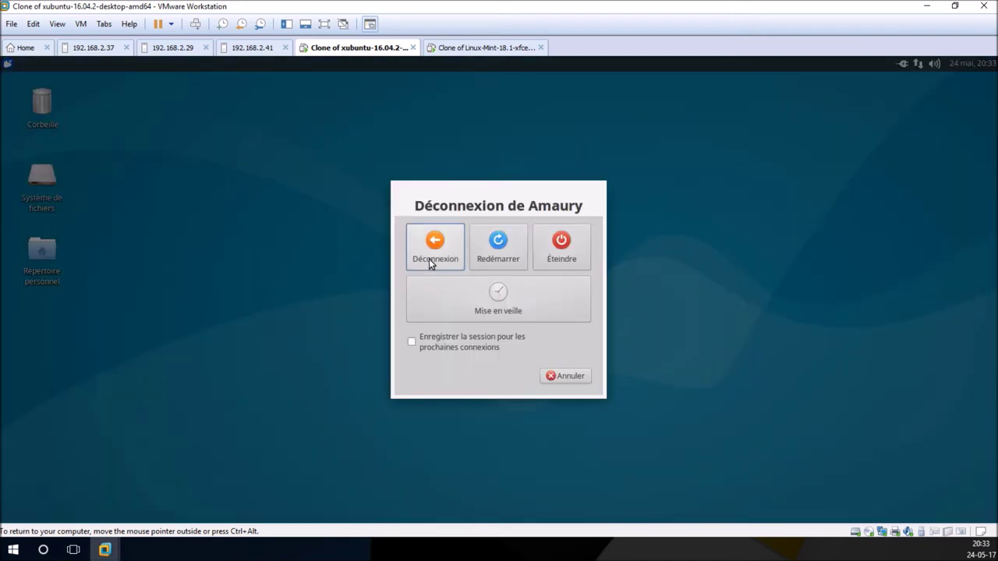
click(430, 259)
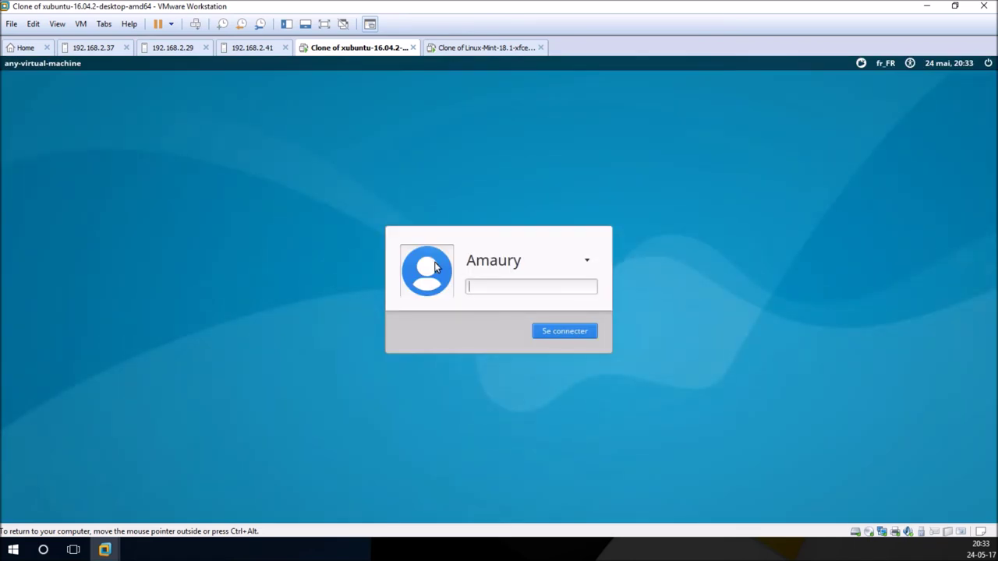
text(1234)
key(Return)
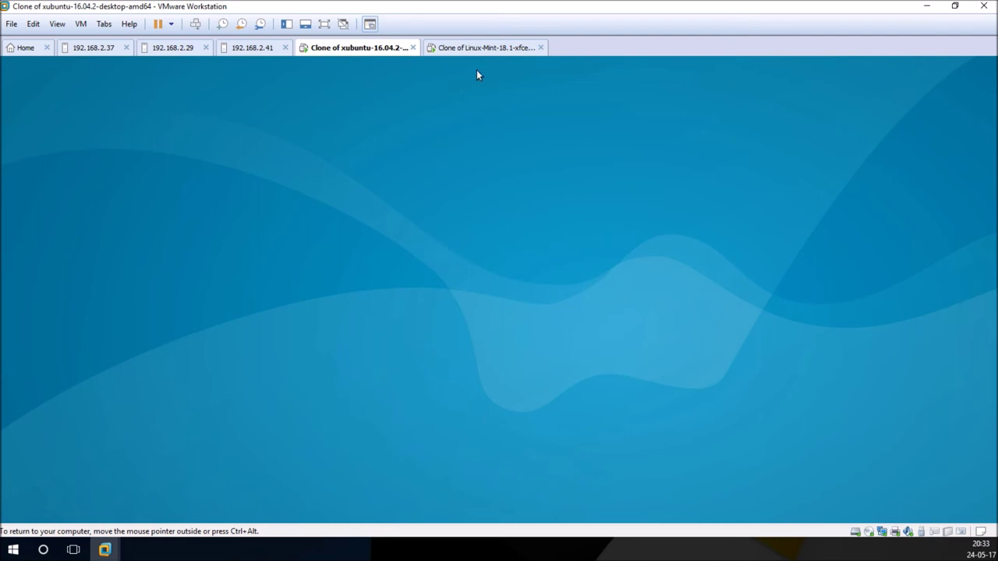
click(484, 49)
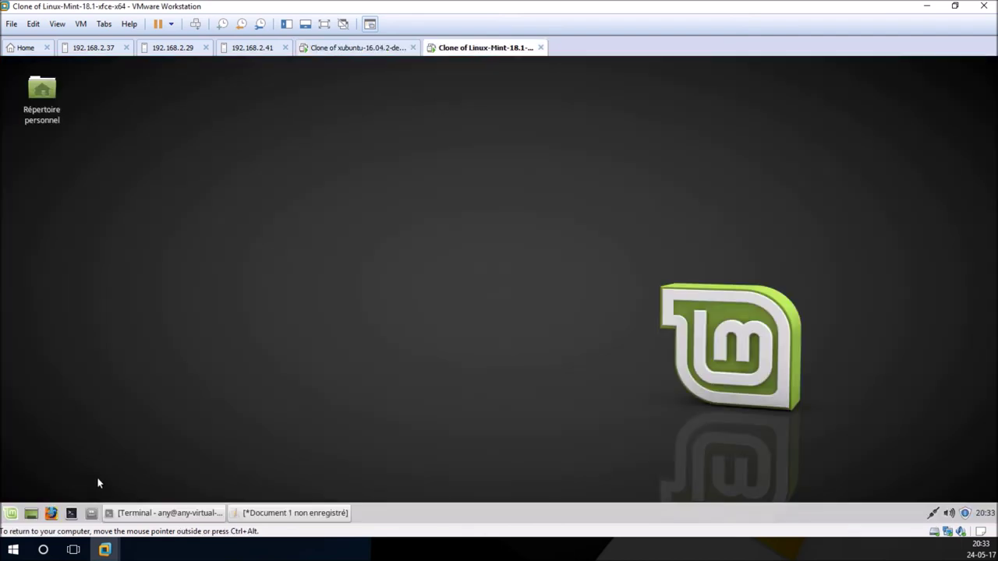
Step: Close the Mint text editor without saving ('Fermer sans enregistrer') and close the Terminal
click(246, 512)
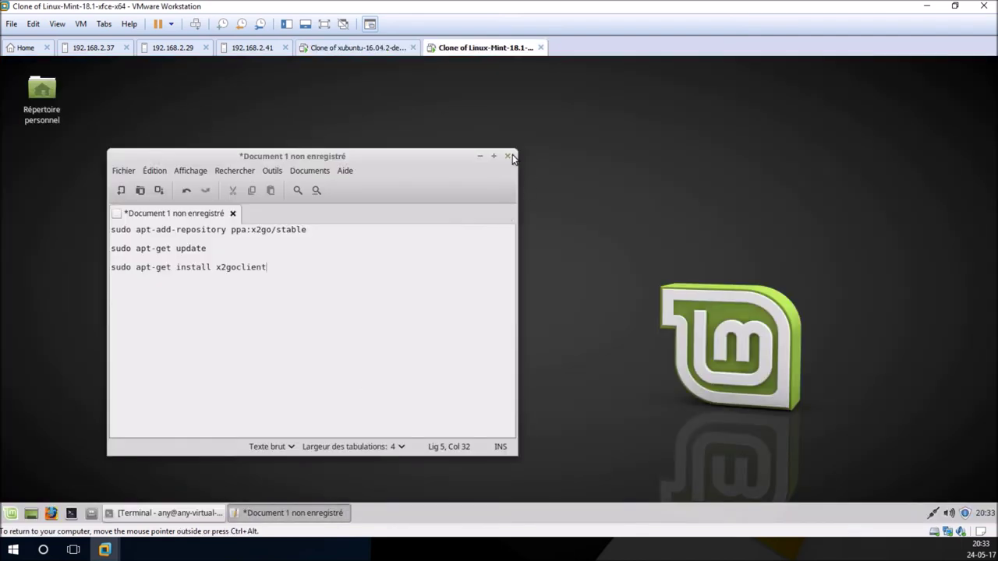
click(510, 157)
click(312, 348)
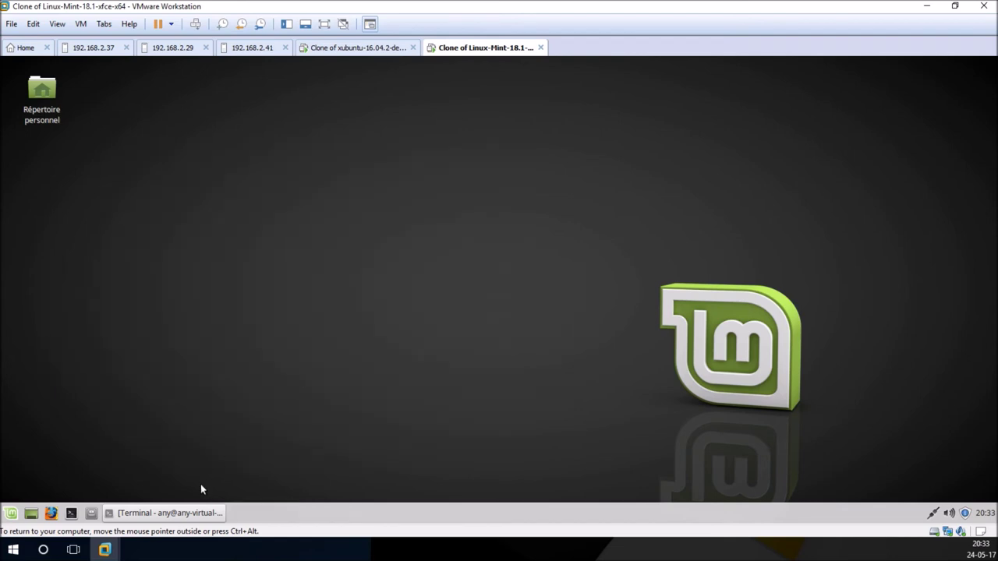
click(200, 513)
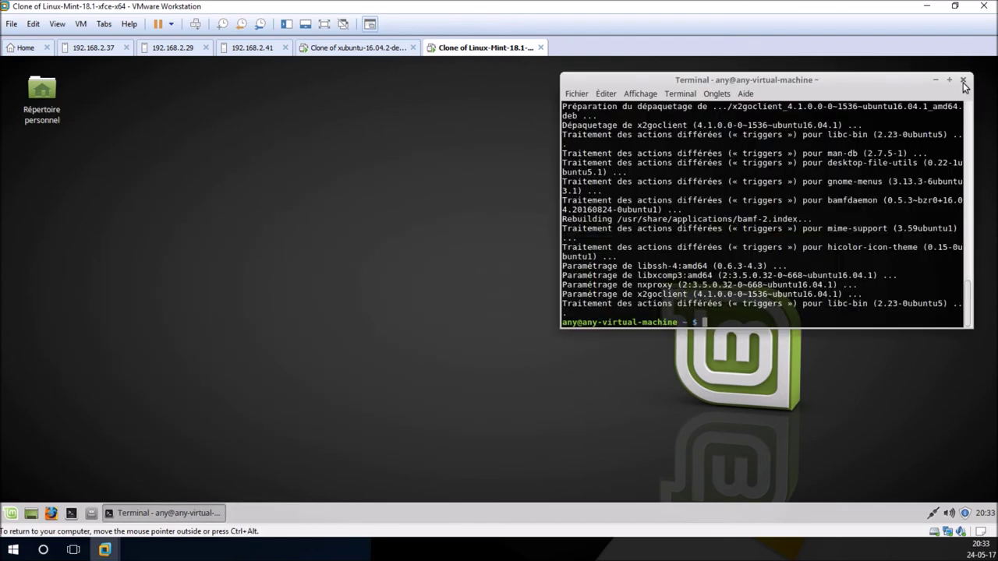
click(963, 81)
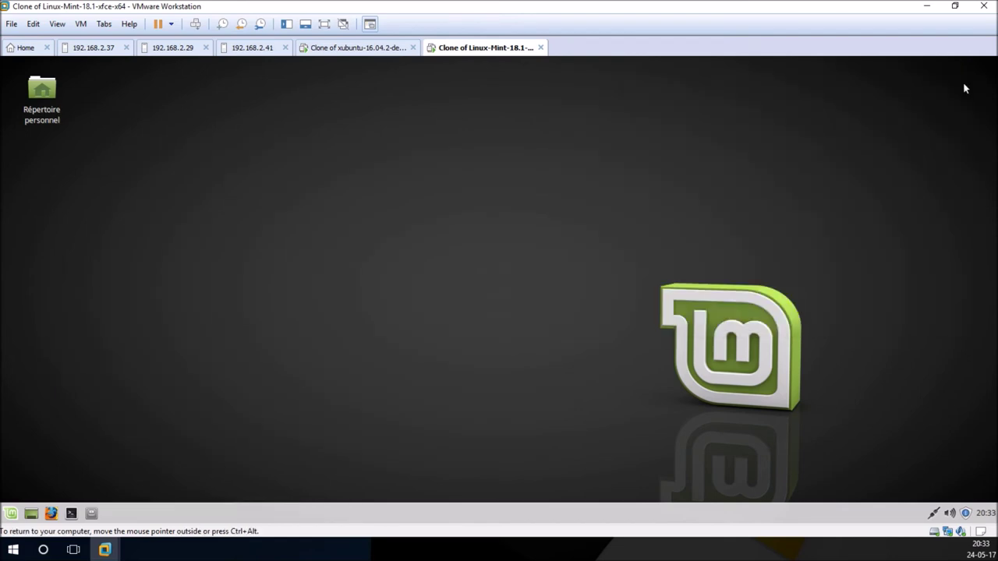
Step: Relaunch X2Go Client, log into essai, and dismiss the sftp-server and shut-down errors
click(11, 514)
text(x)
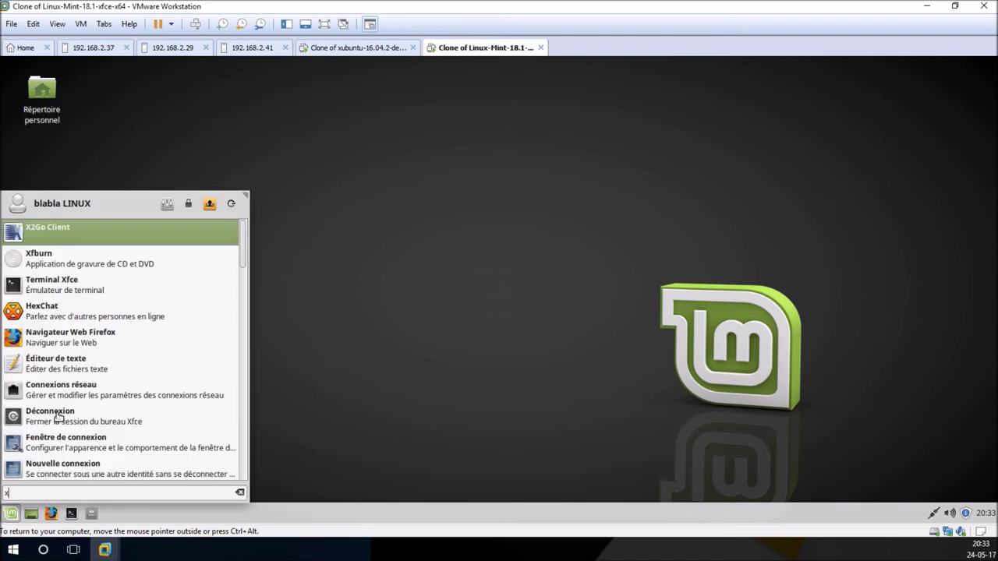
click(65, 232)
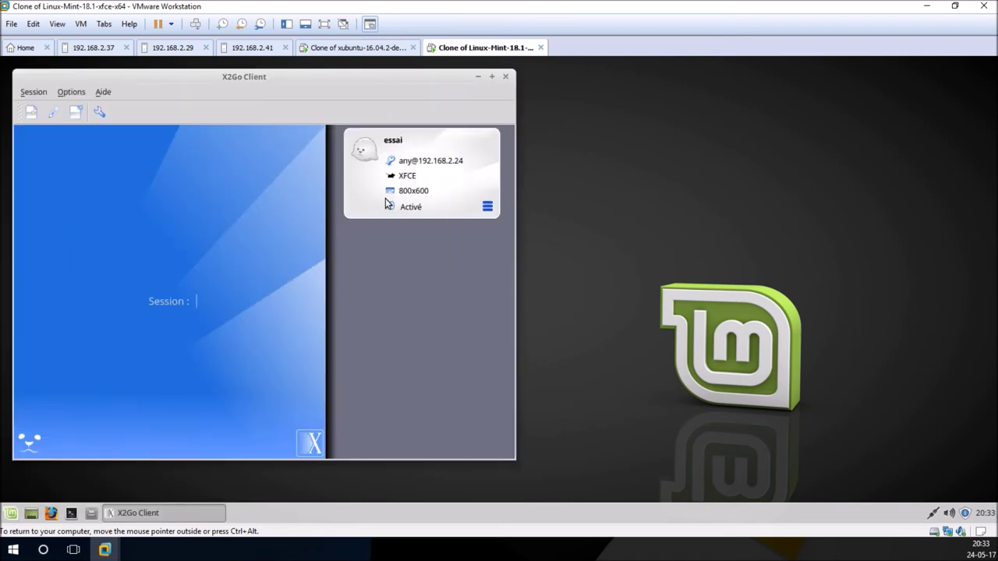
click(422, 163)
text(anny)
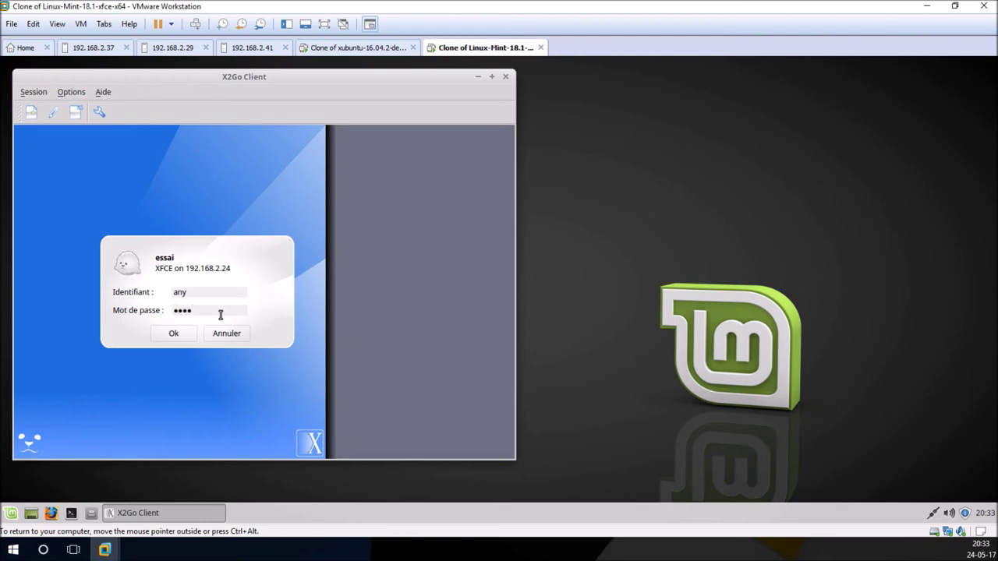
click(192, 337)
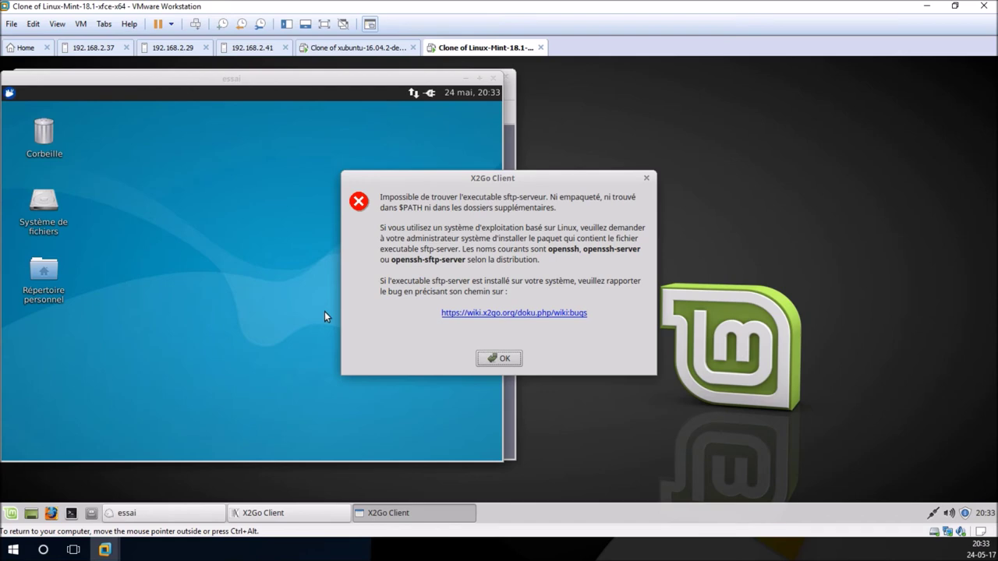
click(500, 358)
click(496, 291)
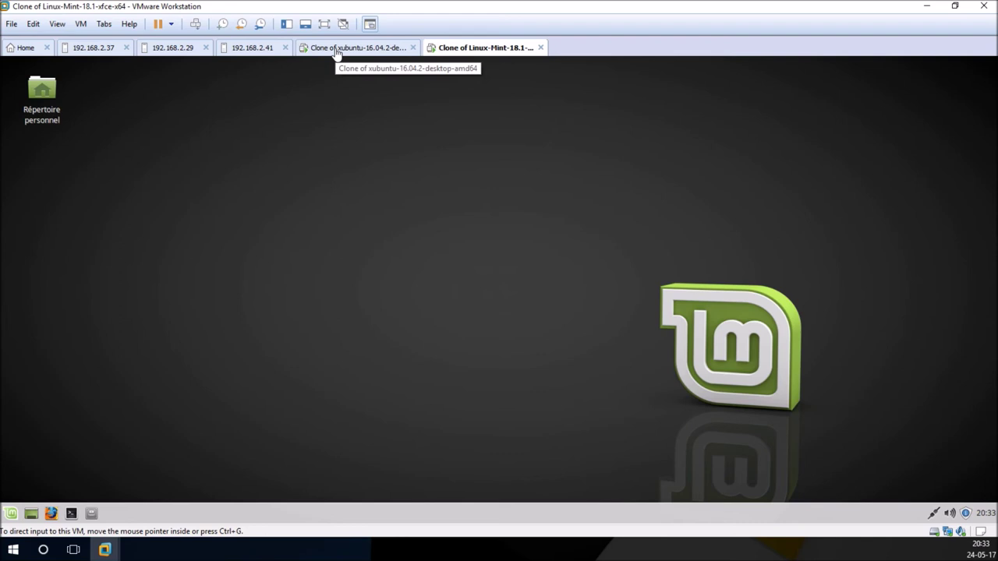
Step: Run 'sudo apt install ssh' in a Mint terminal, answer O to continue, then close it
click(72, 512)
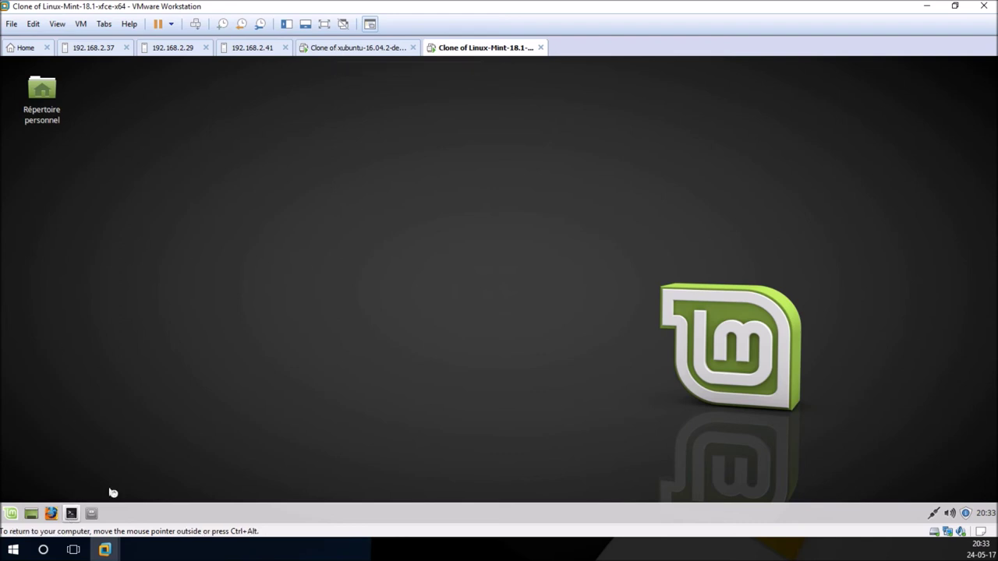
drag(255, 63, 448, 168)
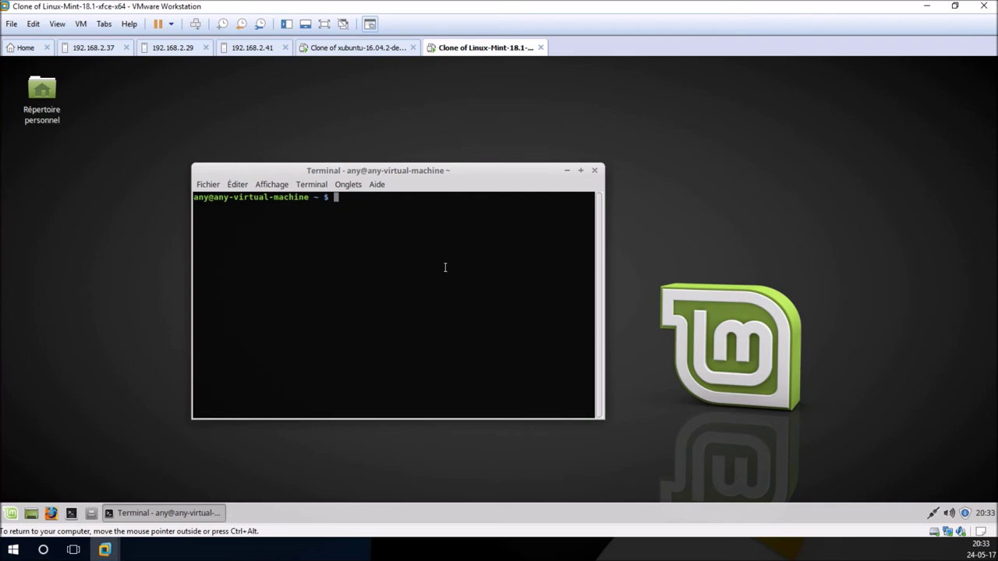
text(sudo apt install ssh)
key(Return)
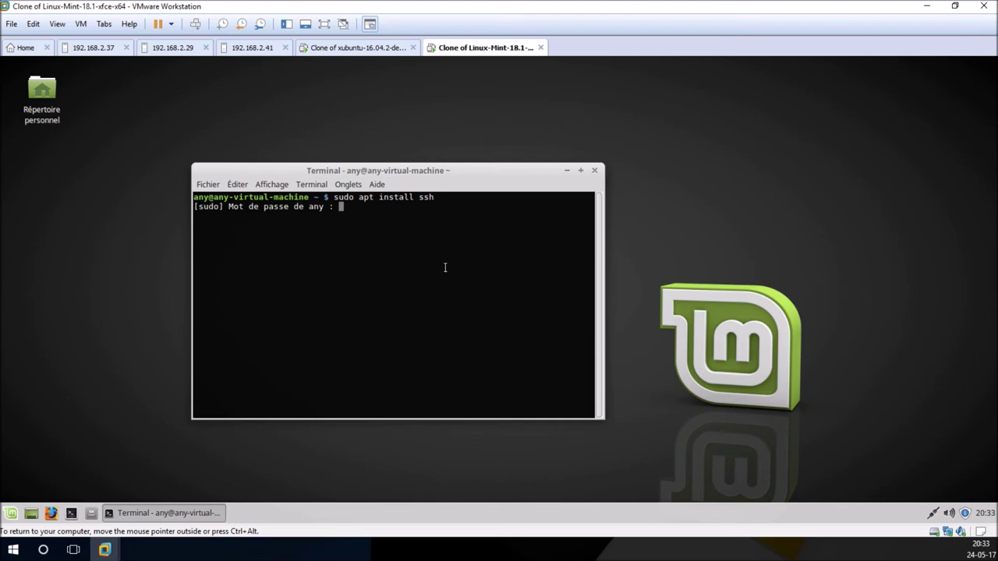
key(Return)
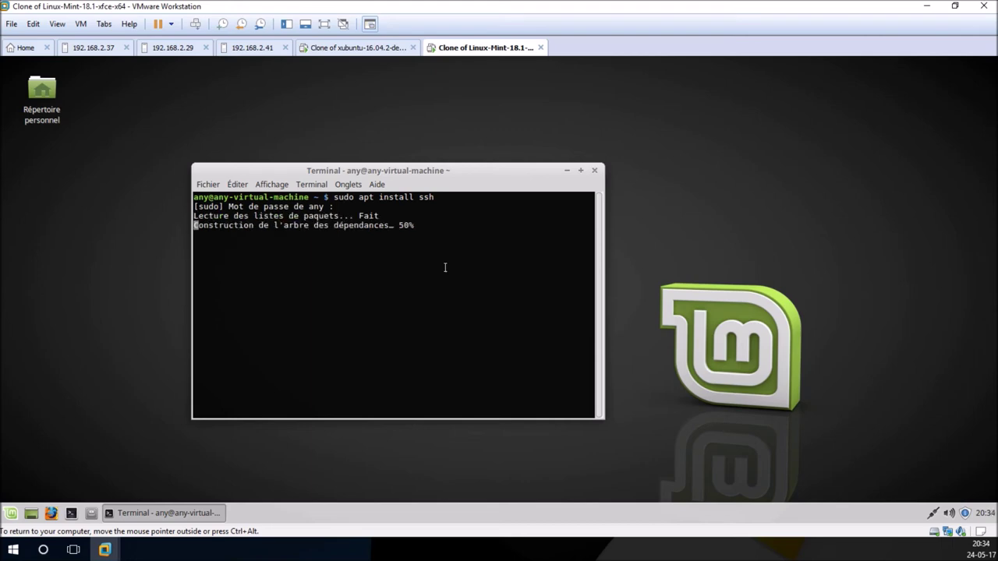
text(o)
key(Return)
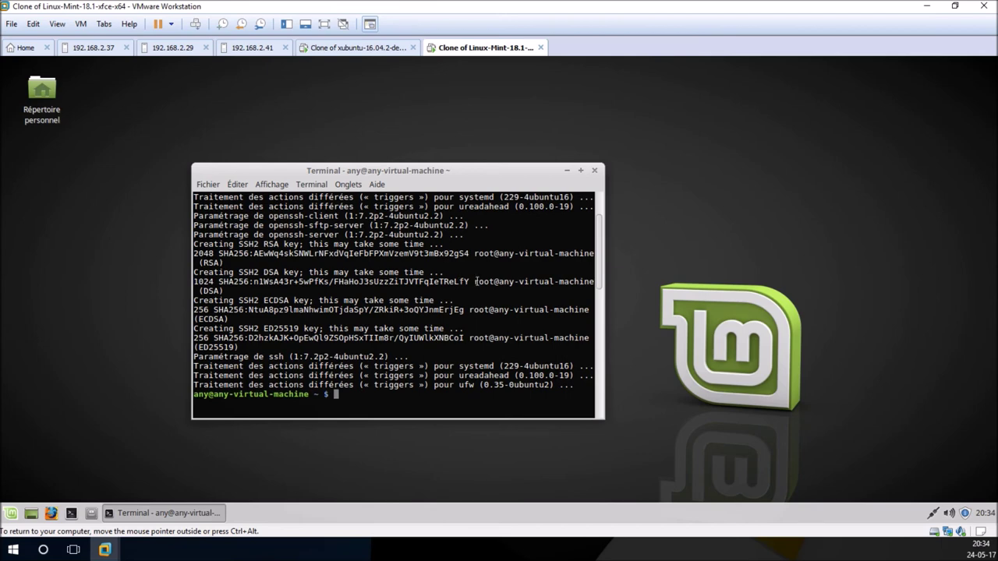
click(597, 171)
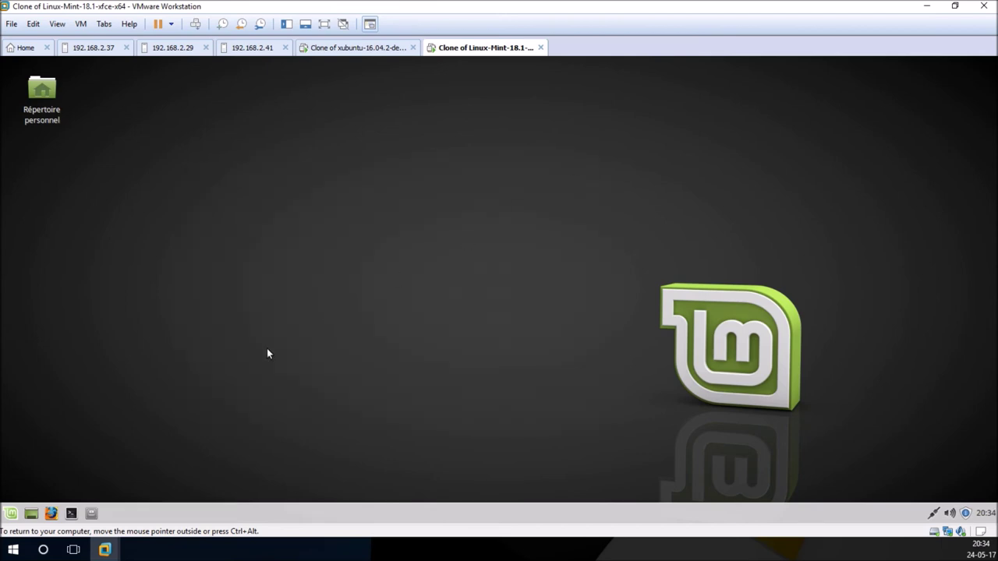
Step: Log out of the Mint session with Déconnexion and sign back in with the account password
click(11, 514)
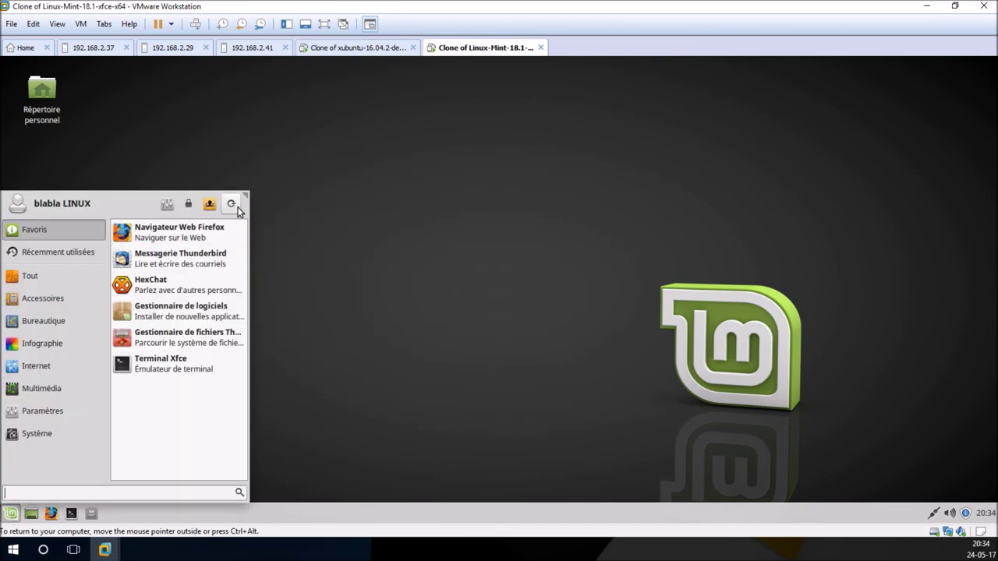
click(231, 204)
click(425, 237)
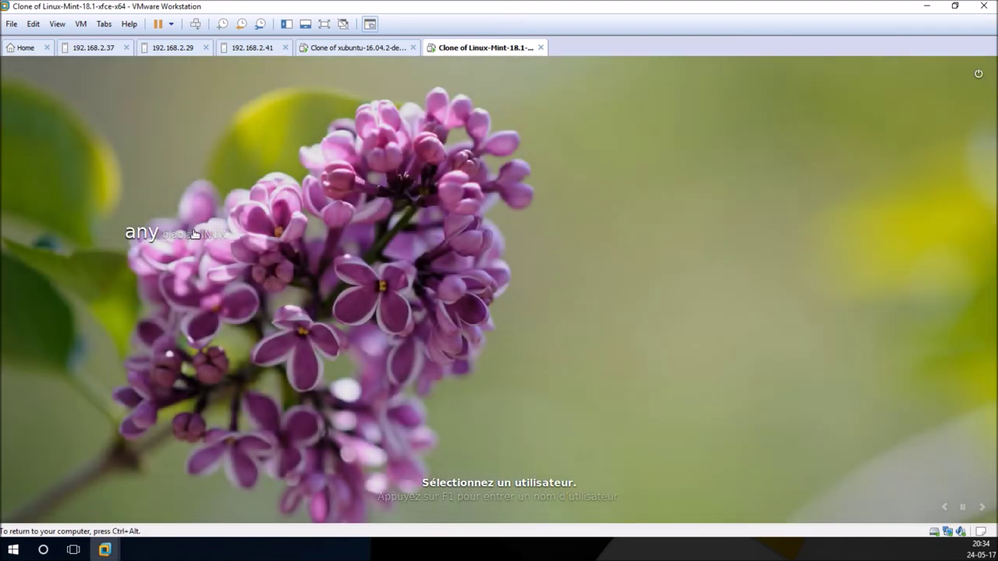
click(196, 234)
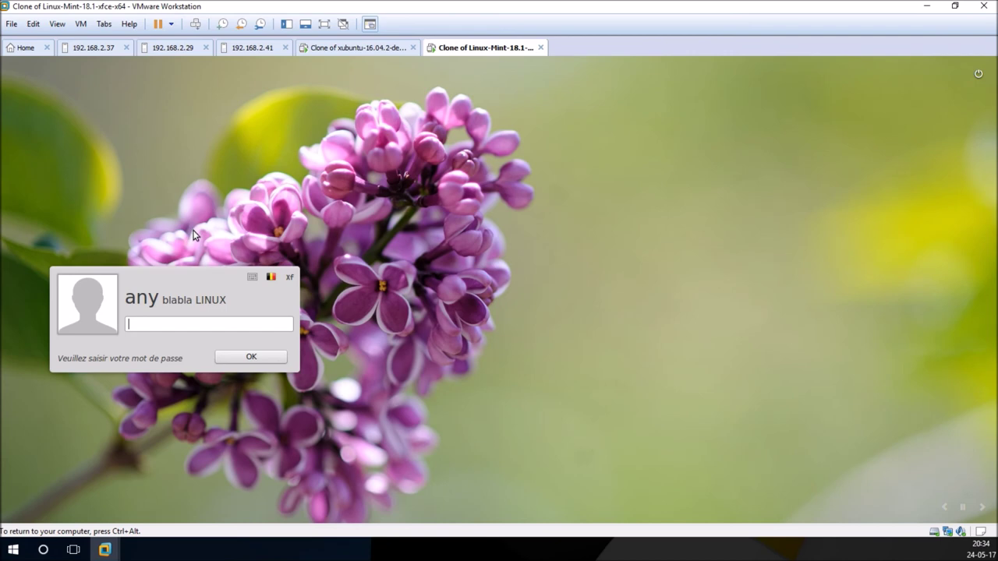
text(p)
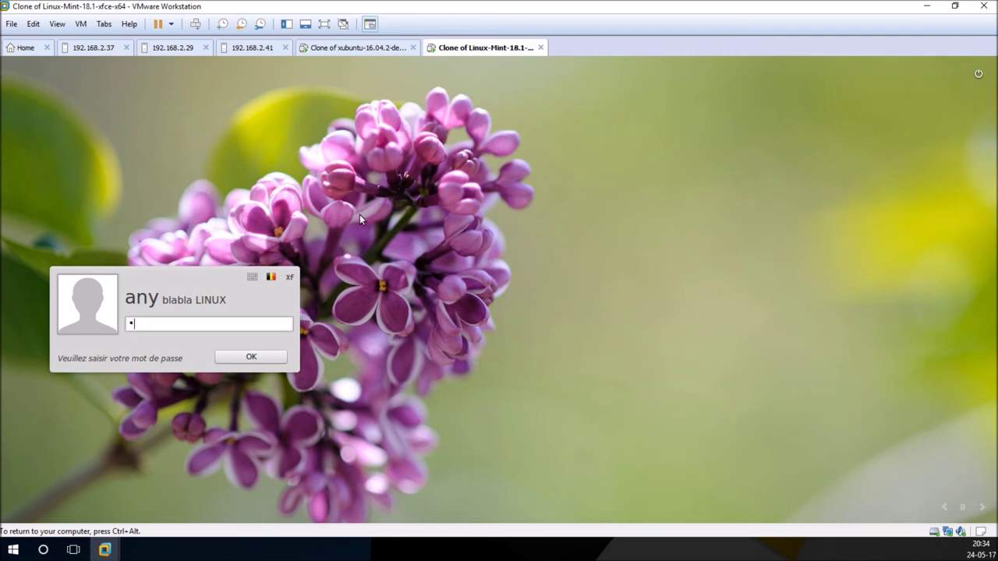
text(*******)
key(Return)
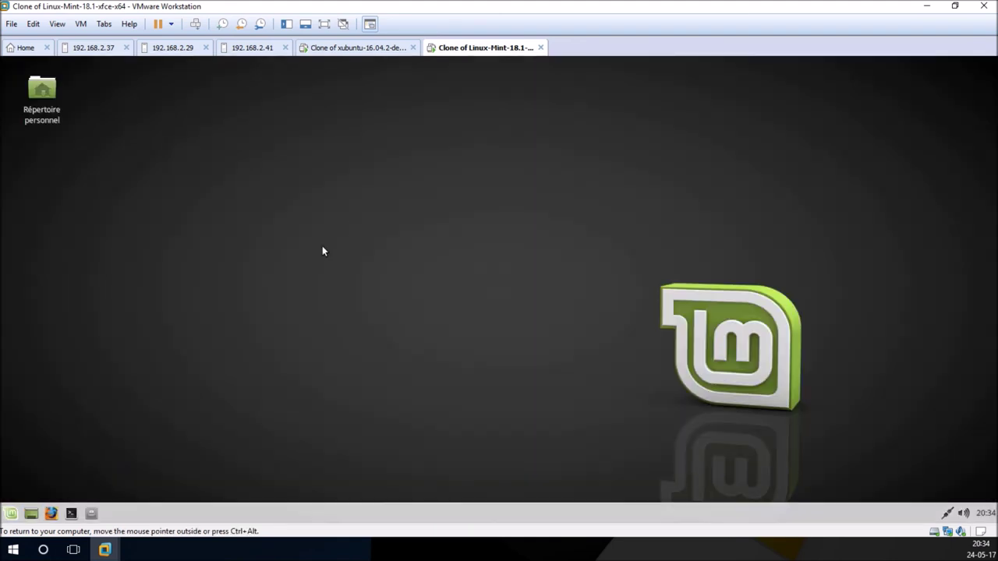
click(11, 515)
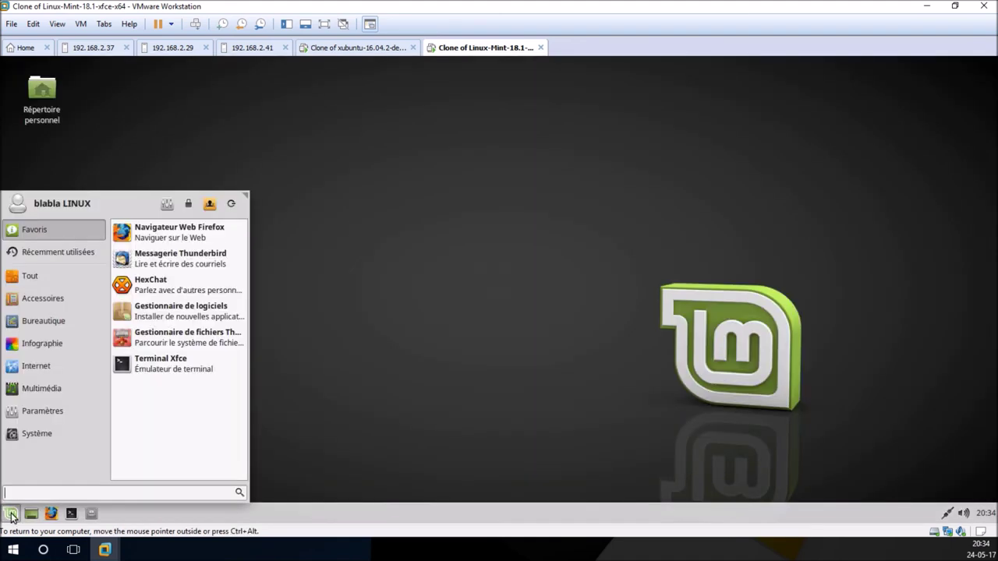
Step: Launch X2Go Client, log into essai on 192.168.2.24, and move its desktop window right
click(51, 232)
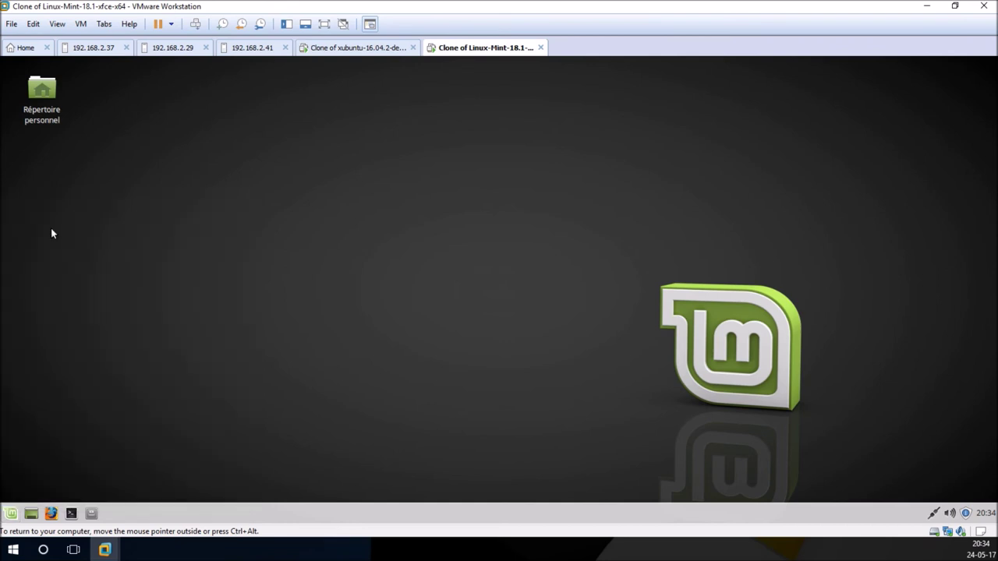
click(440, 160)
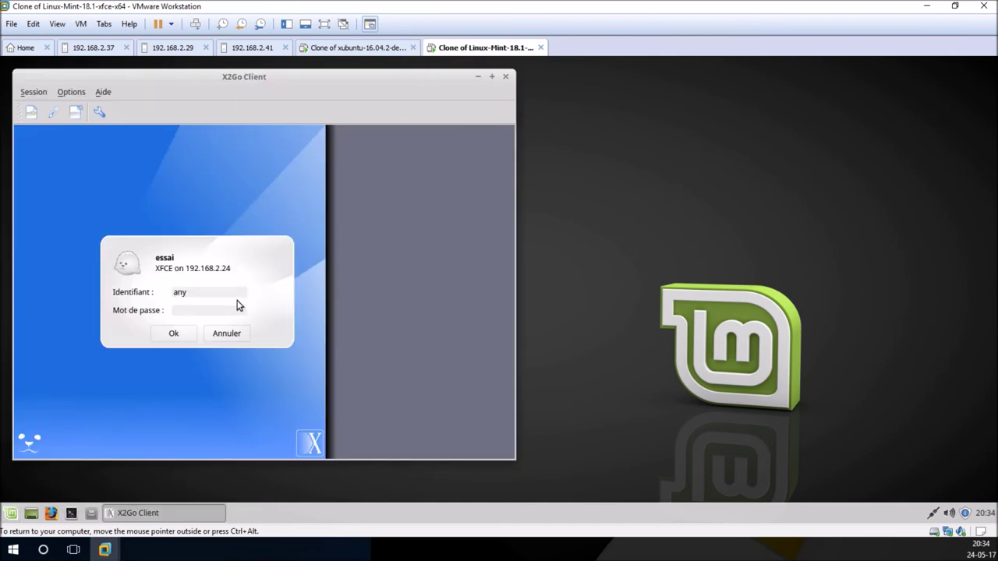
text(•••••)
key(Return)
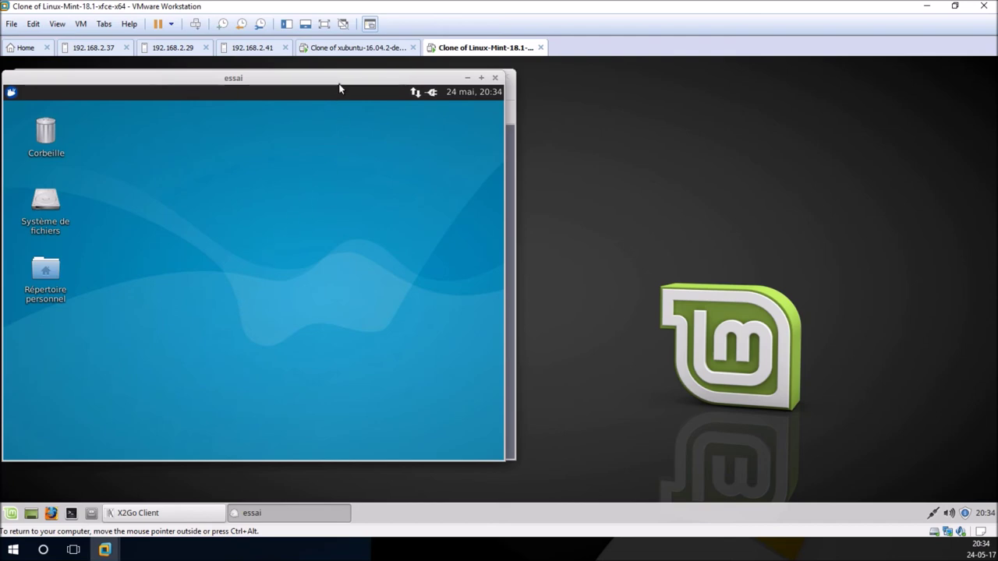
drag(339, 80, 703, 102)
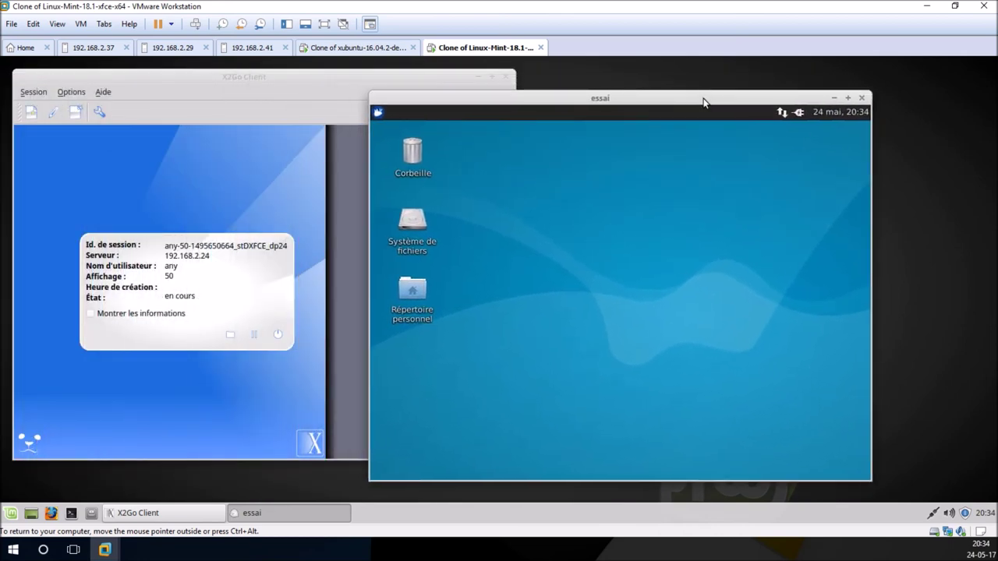
Step: Close the essai window, re-enter the password to start a fresh session, and reposition it
click(862, 99)
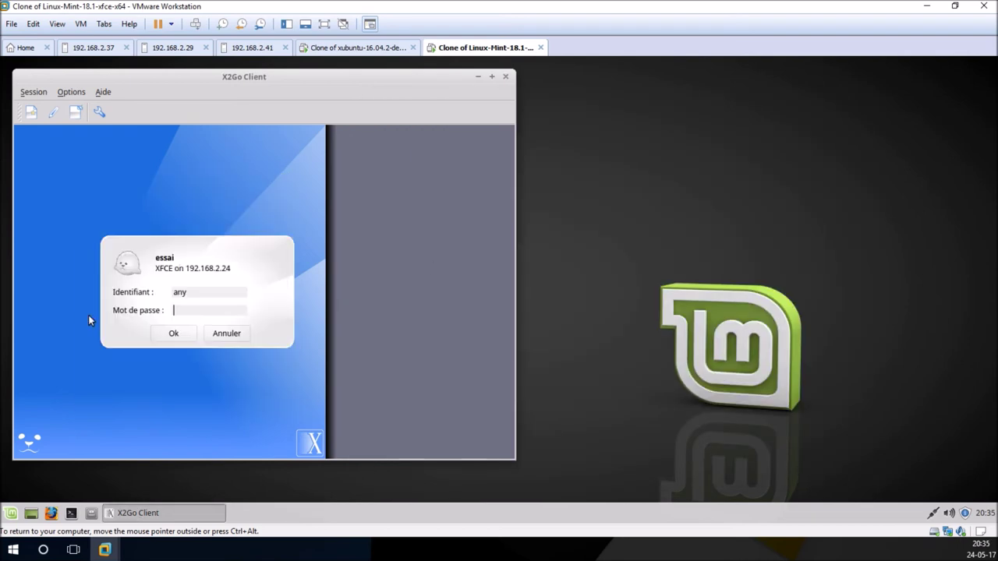
text(****)
click(175, 334)
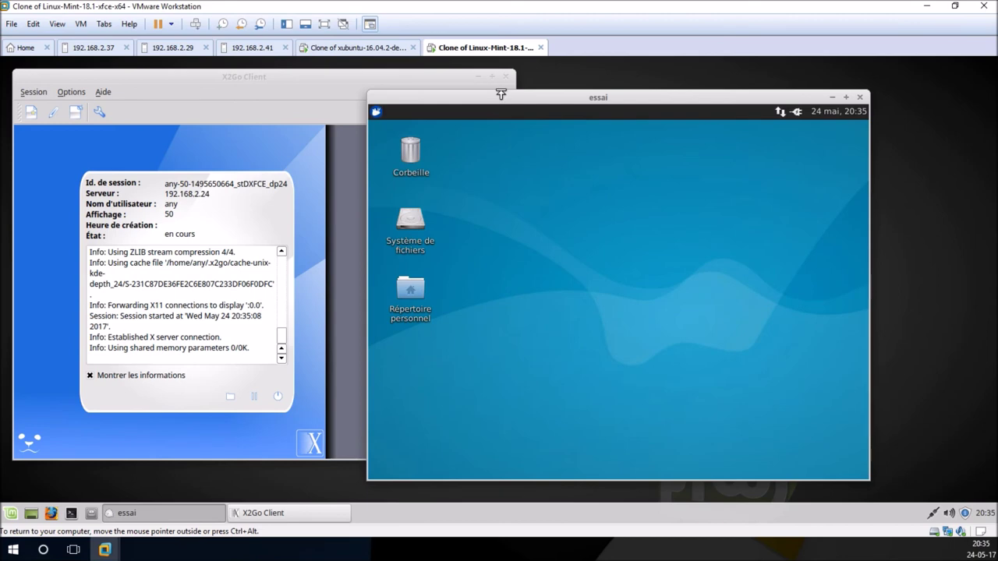
mouse_move(521, 99)
mouse_down()
mouse_move(439, 91)
mouse_move(555, 92)
mouse_move(525, 103)
mouse_up()
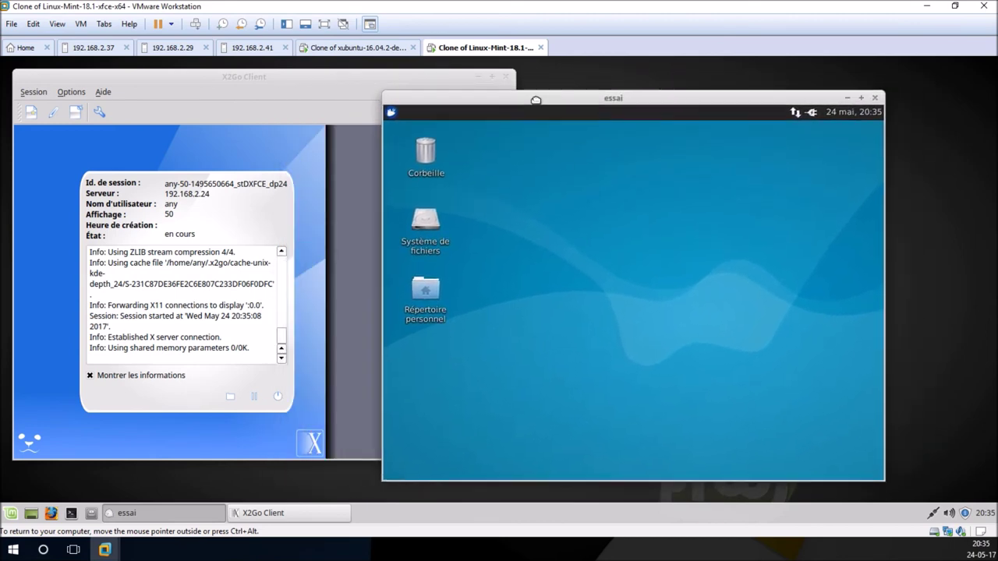
Step: Open a Terminal from the remote Whisker menu, maximize the window, then close the terminal
click(392, 113)
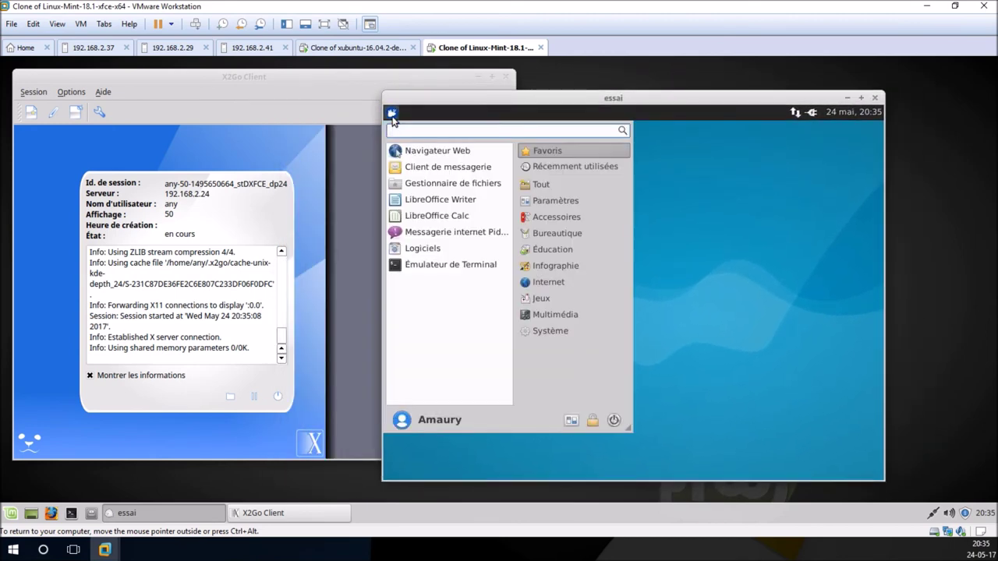
click(472, 268)
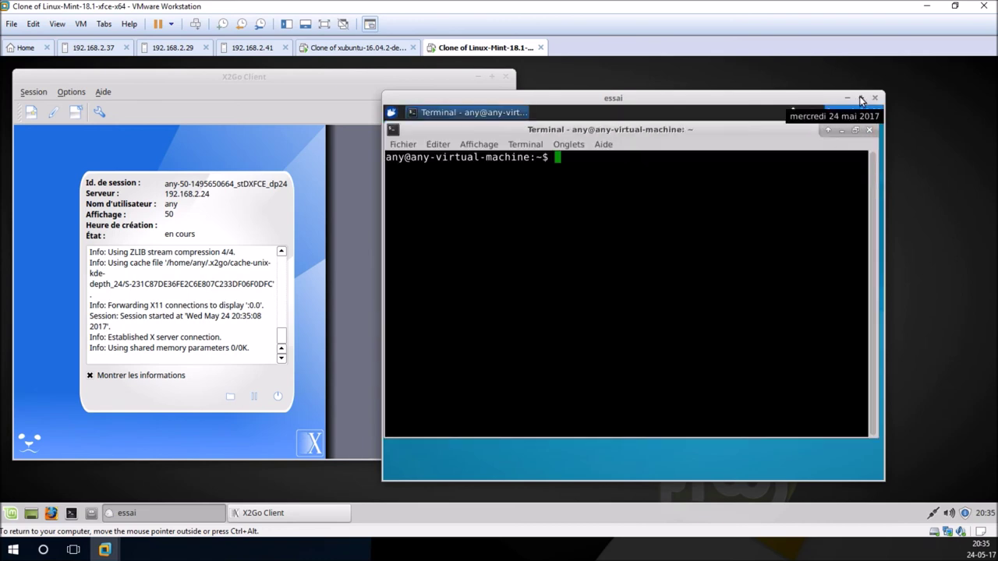
click(861, 99)
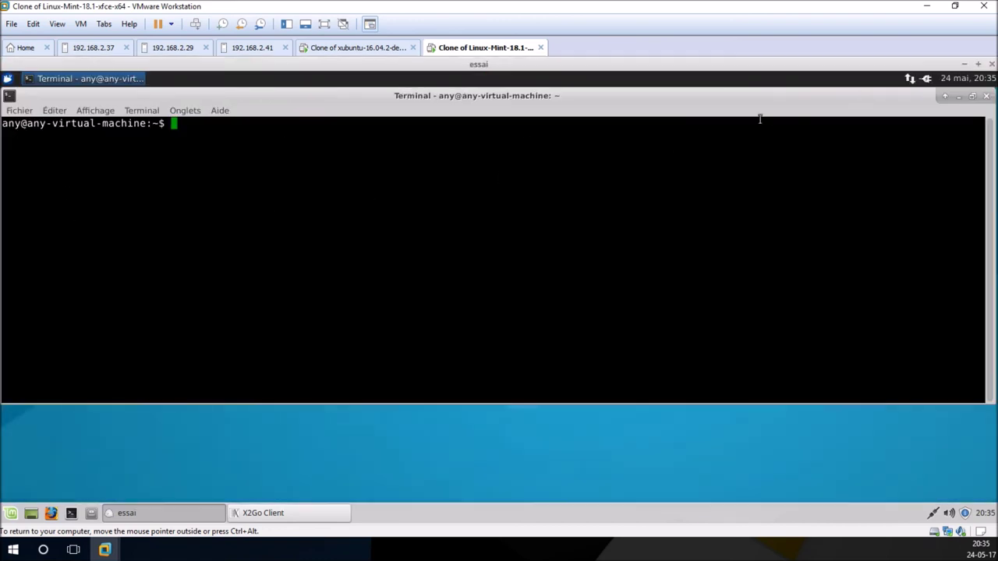
click(986, 96)
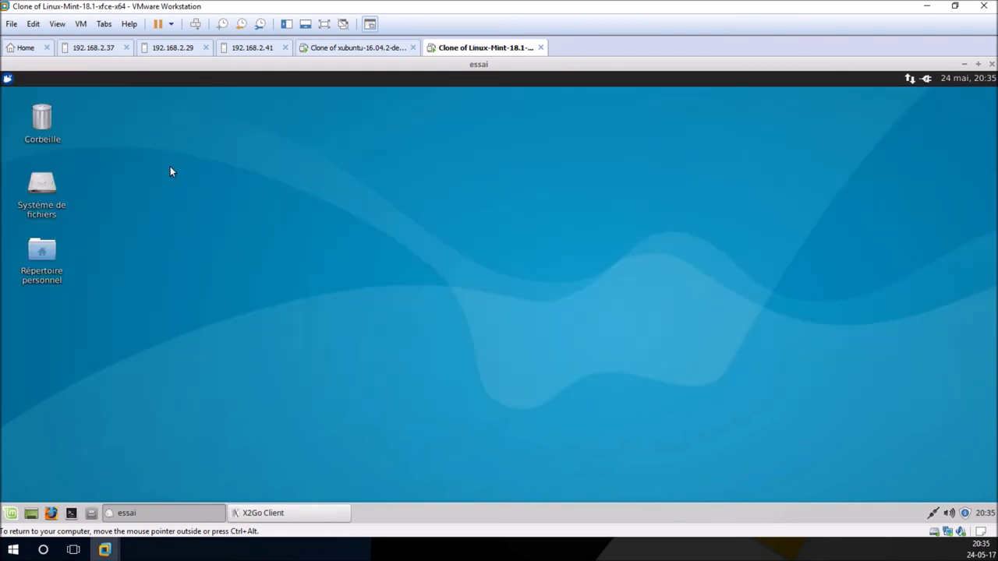
Step: Open Répertoire personnel, maximize, restore and close it, then end the essai session
double_click(41, 254)
drag(305, 96, 610, 123)
click(685, 128)
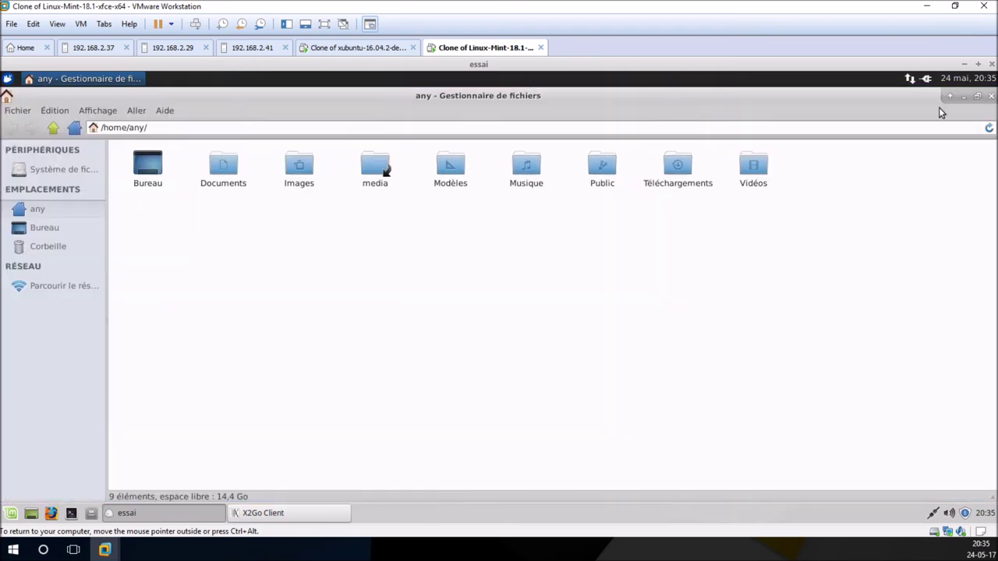
click(978, 96)
click(700, 124)
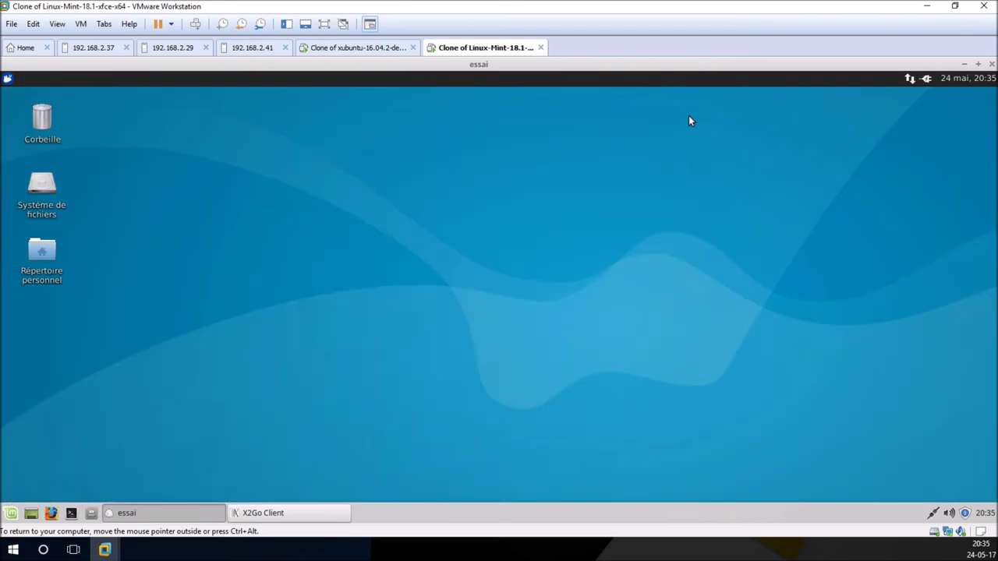
click(8, 79)
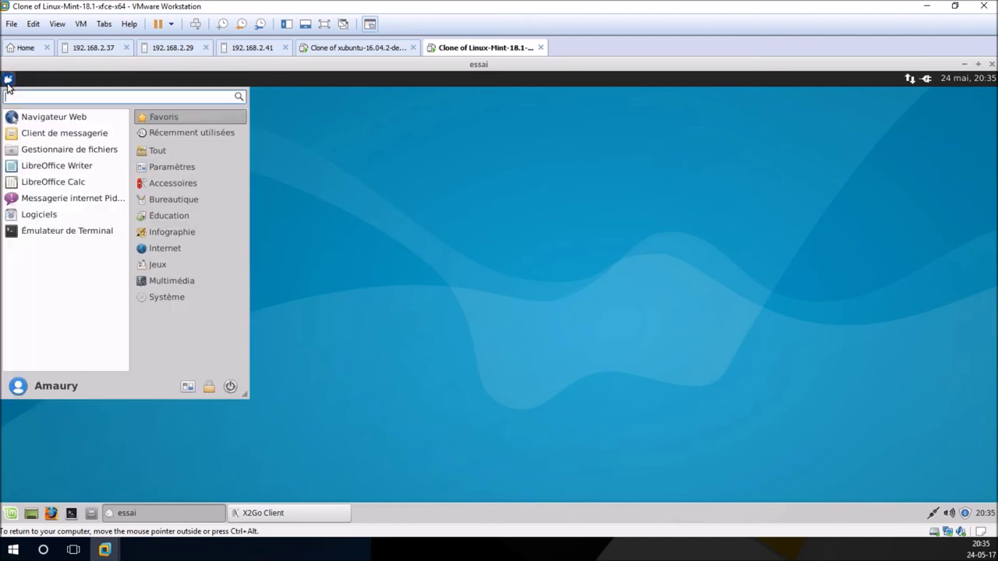
click(8, 80)
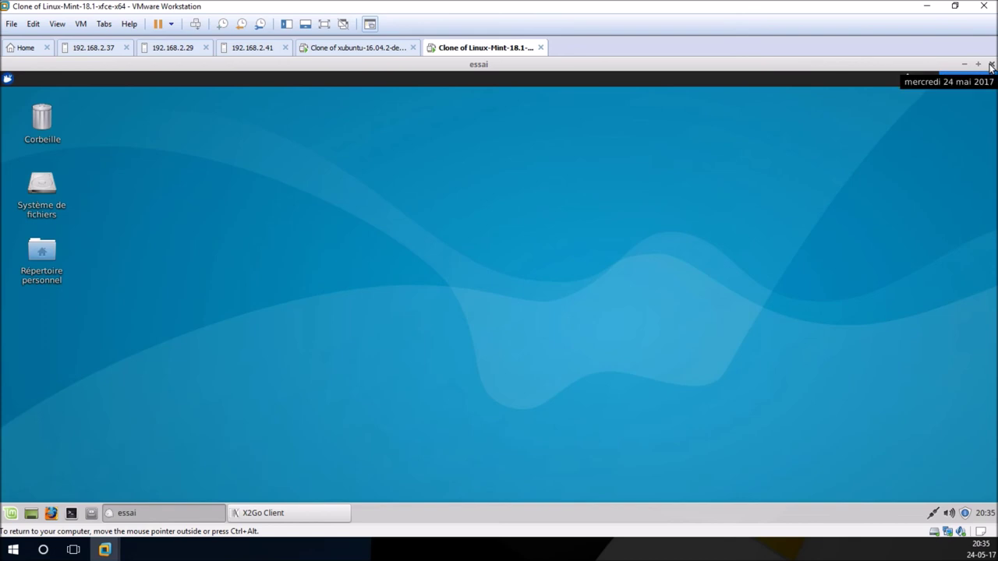
click(991, 66)
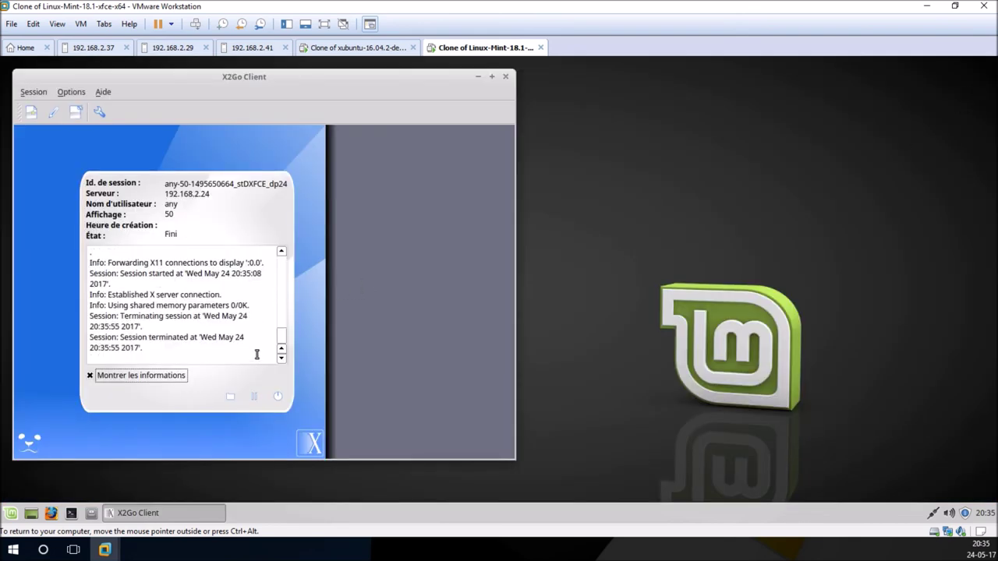
Step: Move the Remote Desktop tile to a new Start row and launch Remote Desktop Preview
click(13, 550)
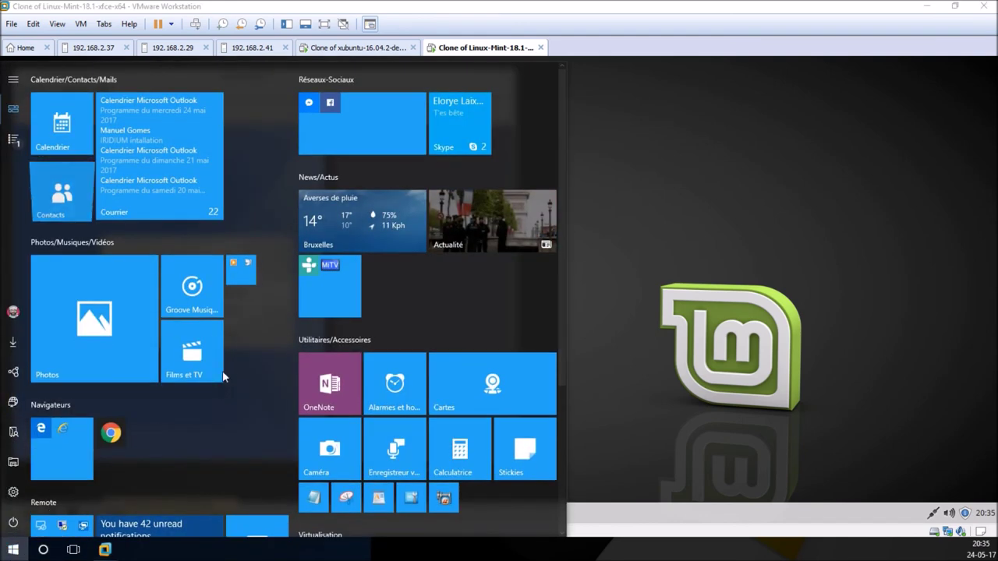
scroll(241, 358, down, 5)
drag(72, 351, 62, 412)
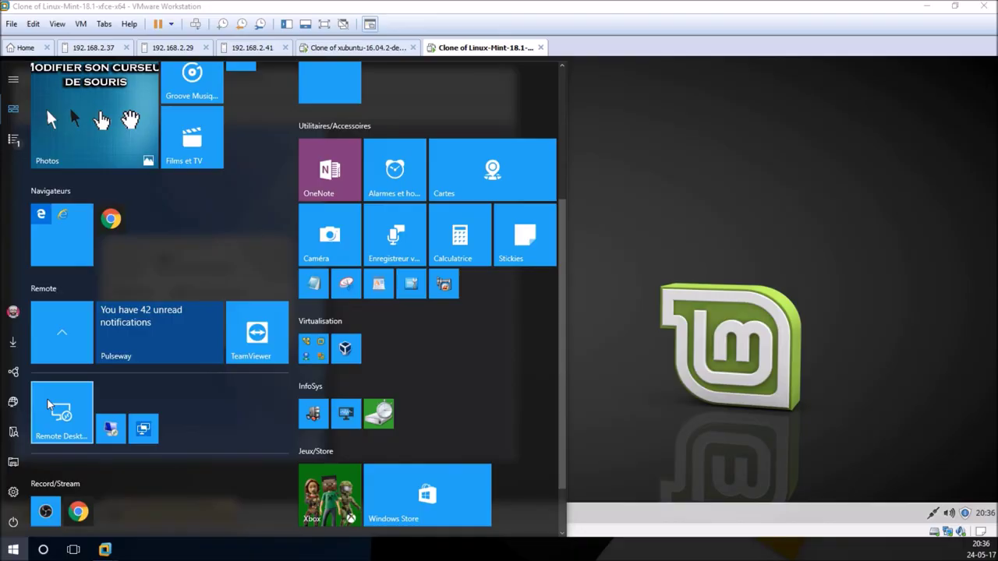
click(62, 411)
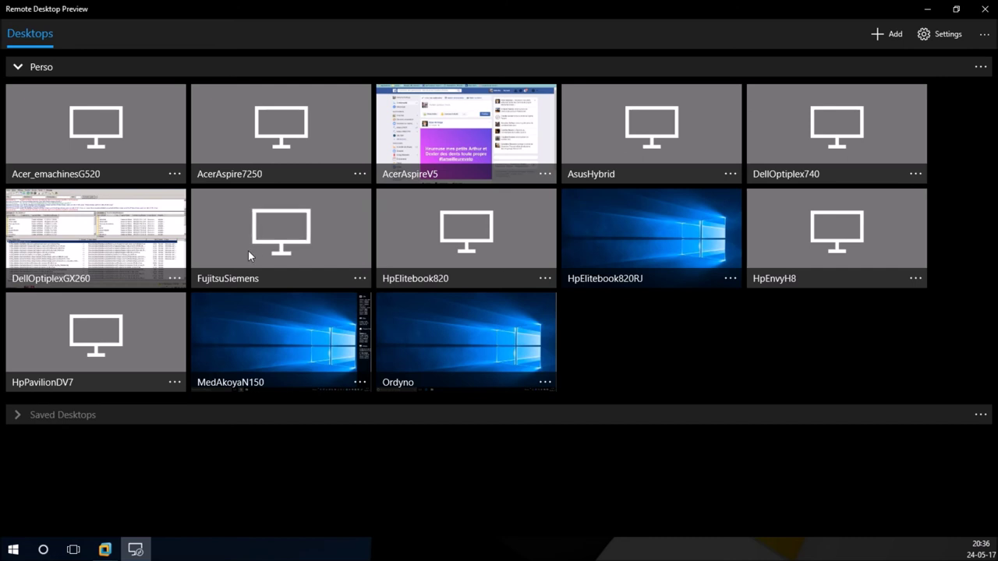
Step: Connect to the saved remote Windows PC and minimize its VMware, Chrome and Explorer windows
click(304, 338)
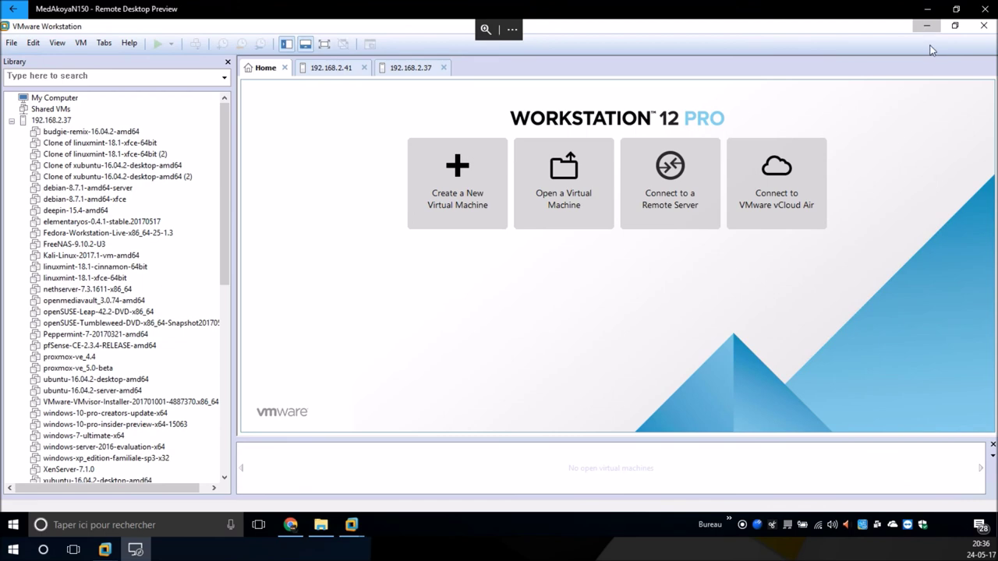
click(927, 27)
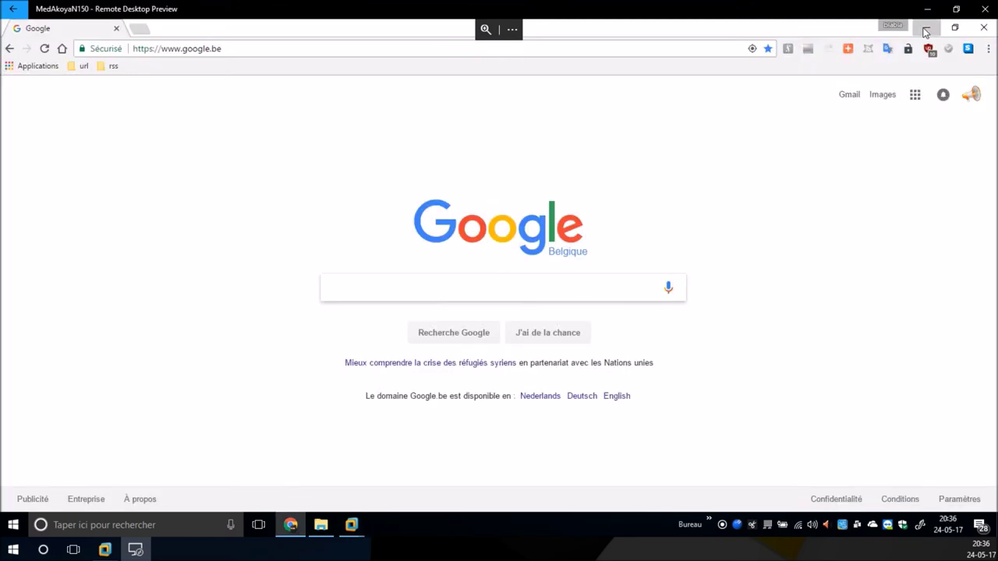
click(925, 28)
click(923, 27)
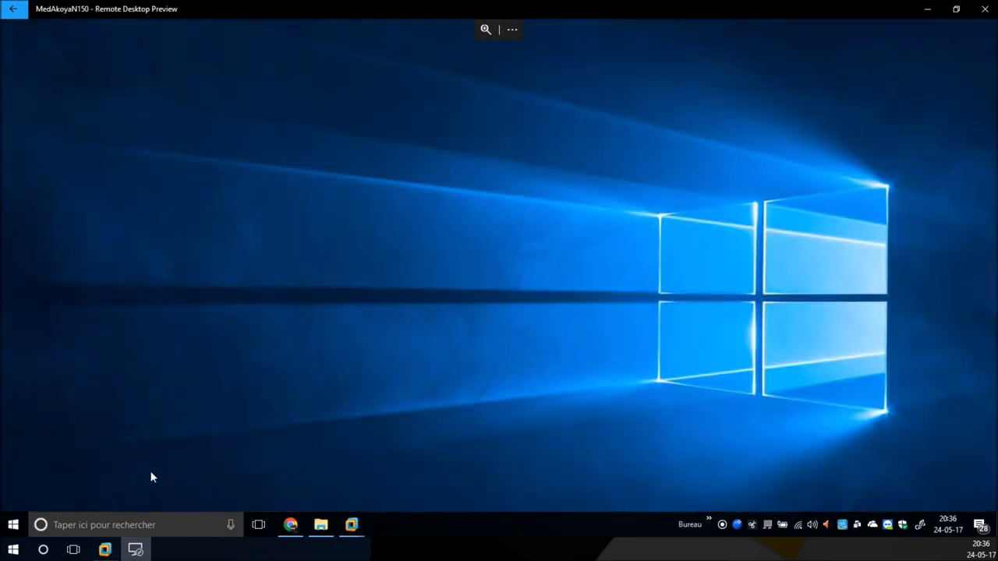
Step: Search 'x2' in the remote Start menu and launch X2Go Client
click(14, 524)
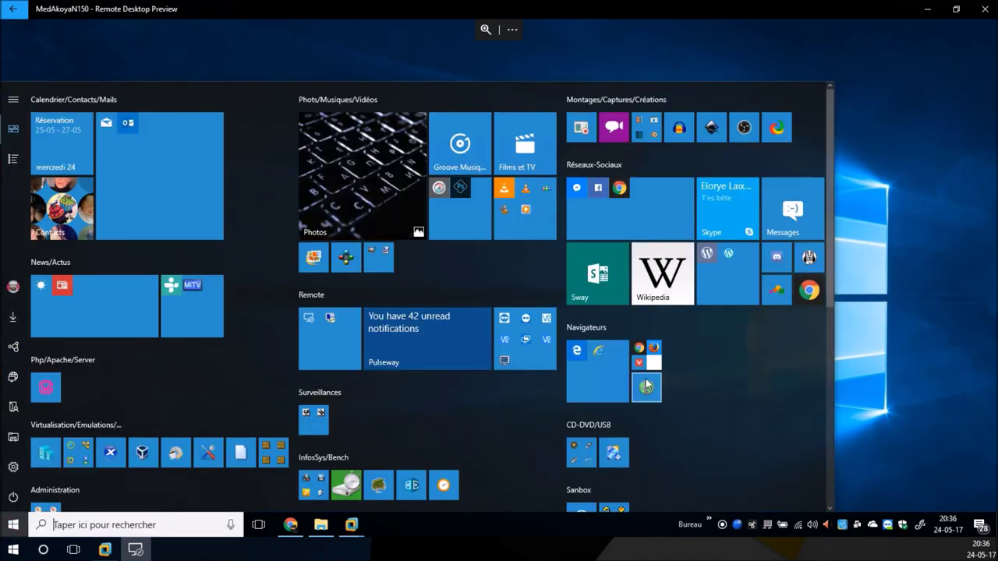
scroll(645, 383, down, 5)
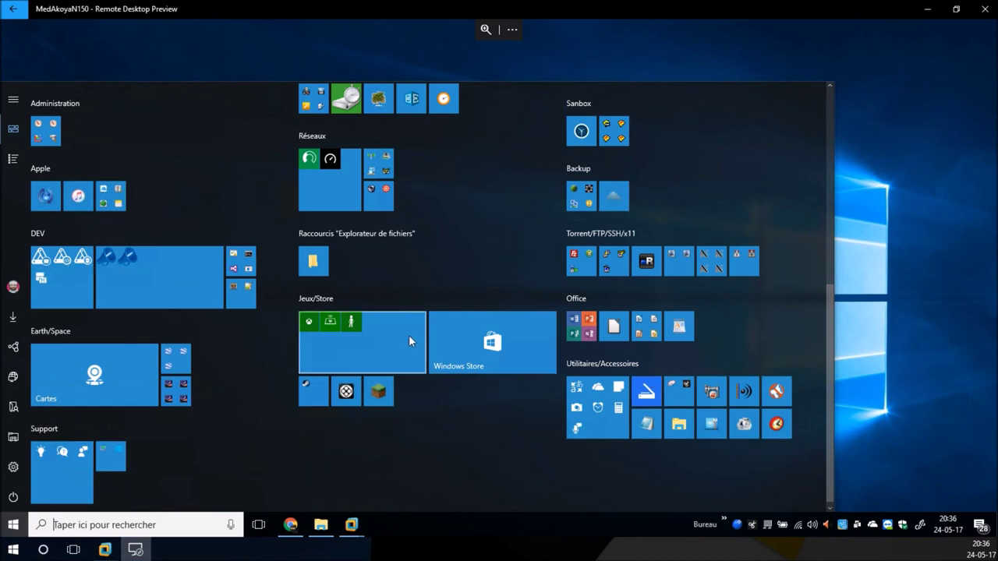
scroll(409, 341, up, 4)
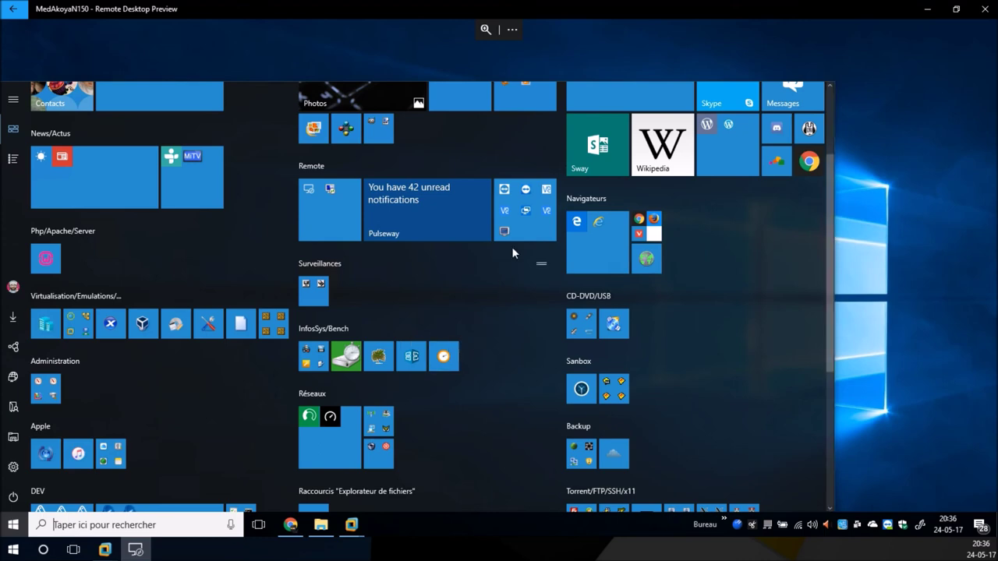
click(137, 524)
text(x2)
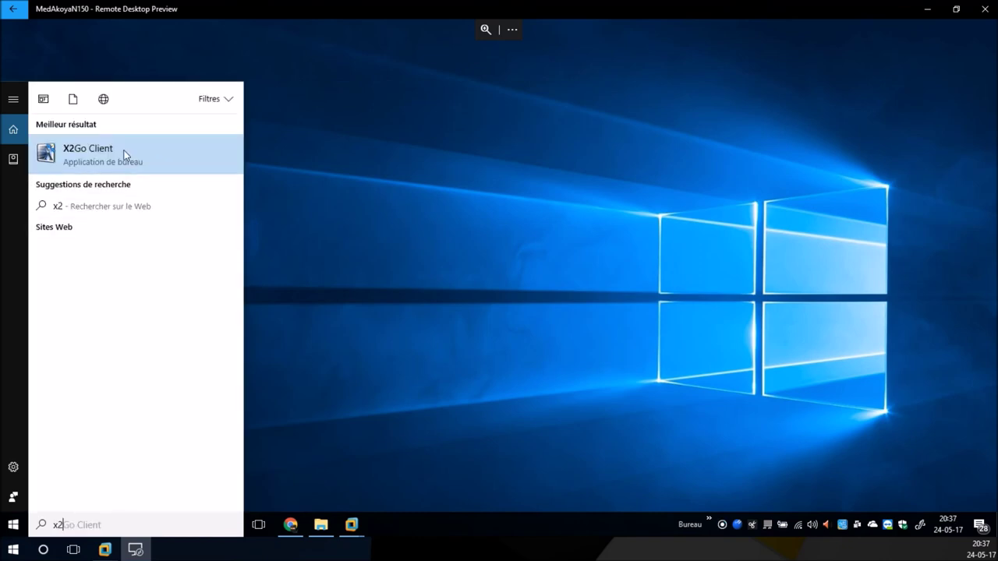
click(125, 155)
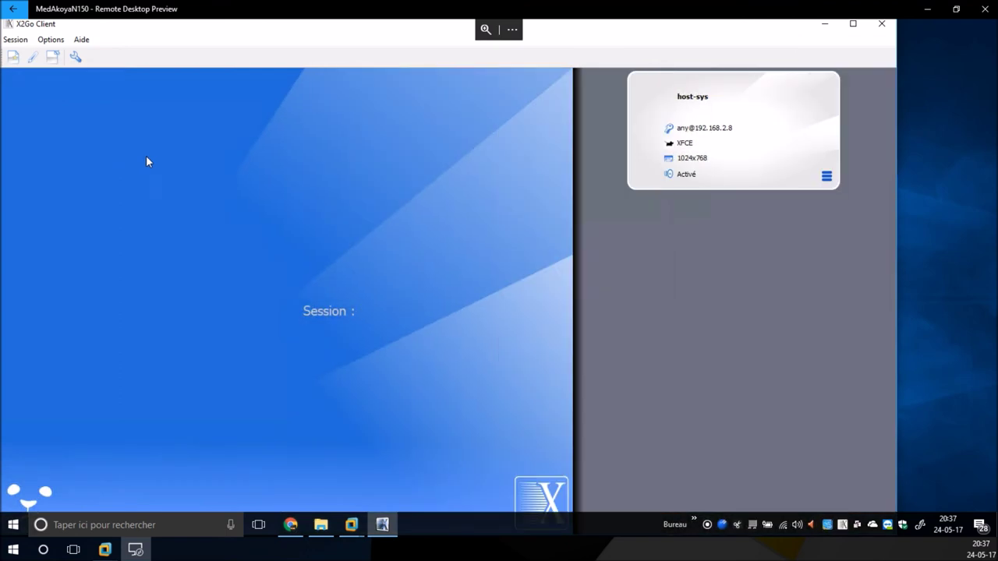
Step: Rename the host-sys session to essai2 with host 192.168.2.24, save, and open its login
click(827, 176)
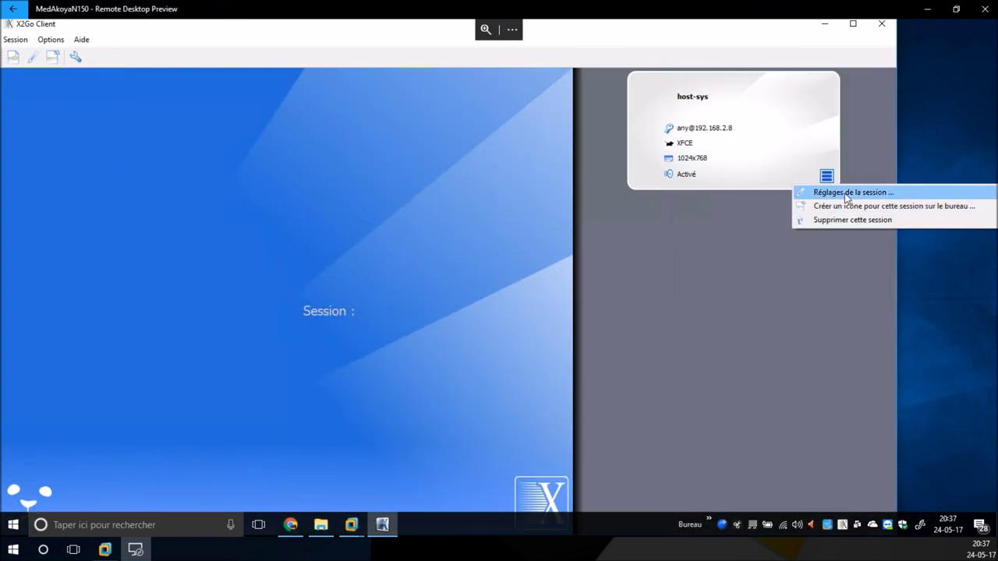
click(847, 194)
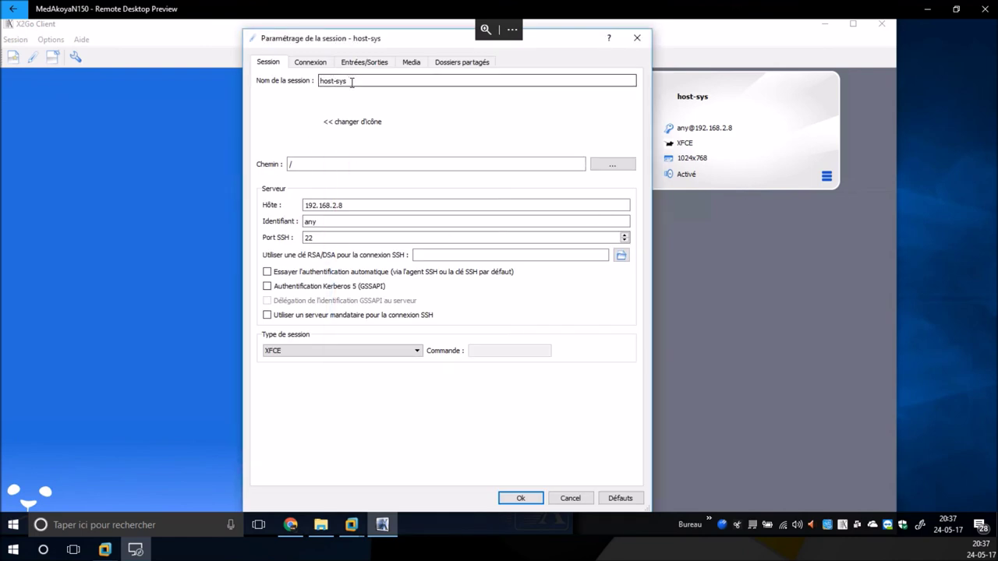
drag(351, 82, 301, 82)
text(essai2)
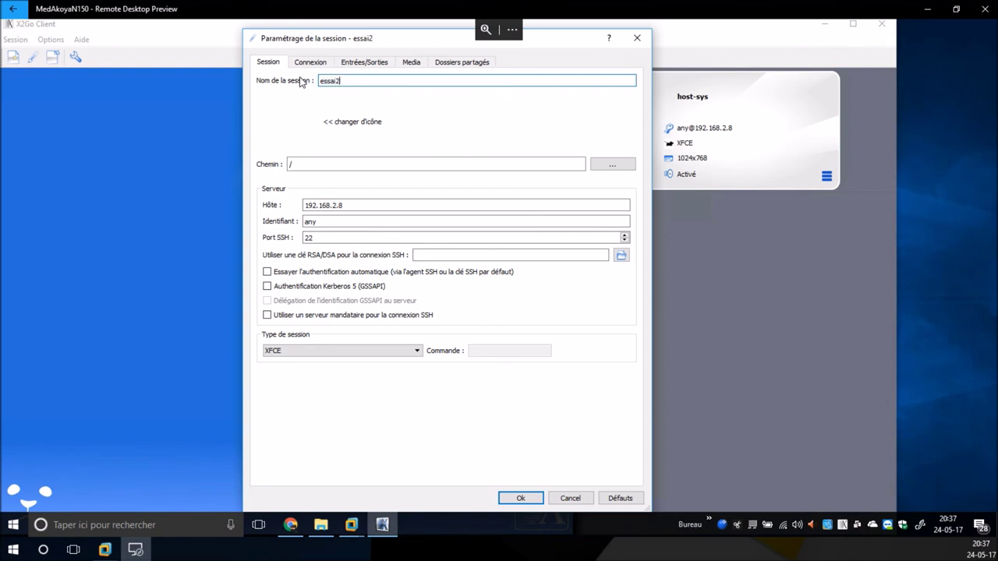
click(375, 204)
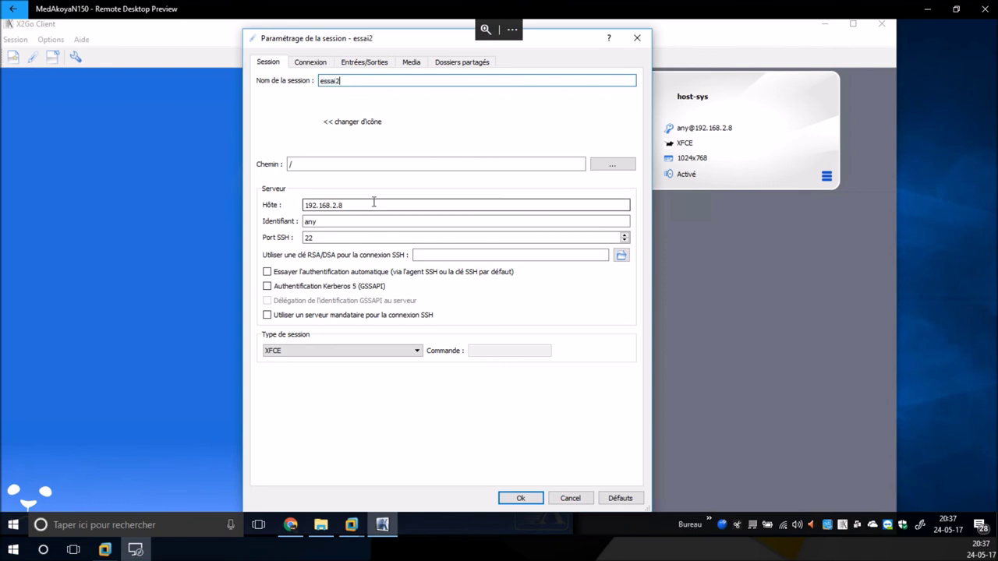
key(BackSpace)
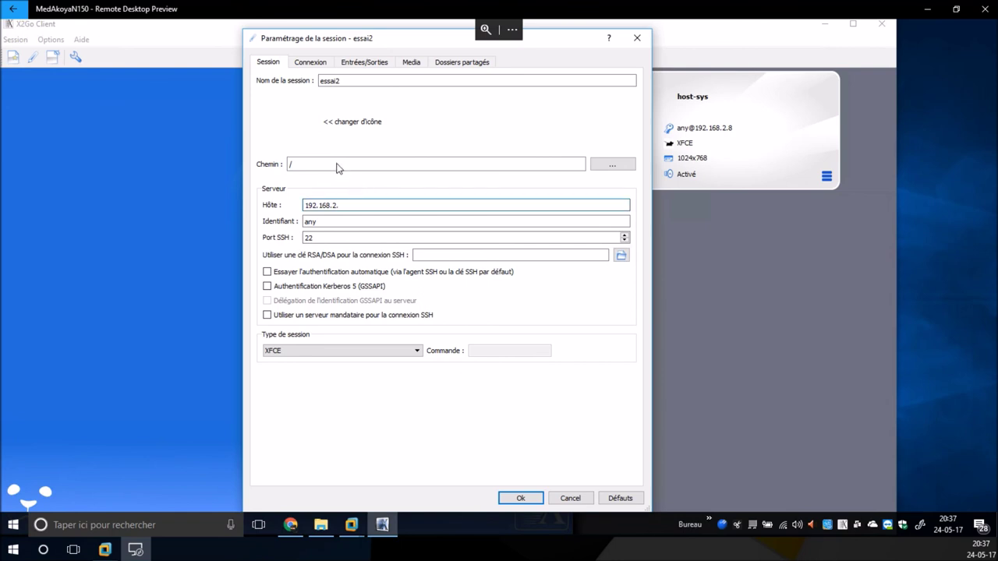
text(24)
click(521, 498)
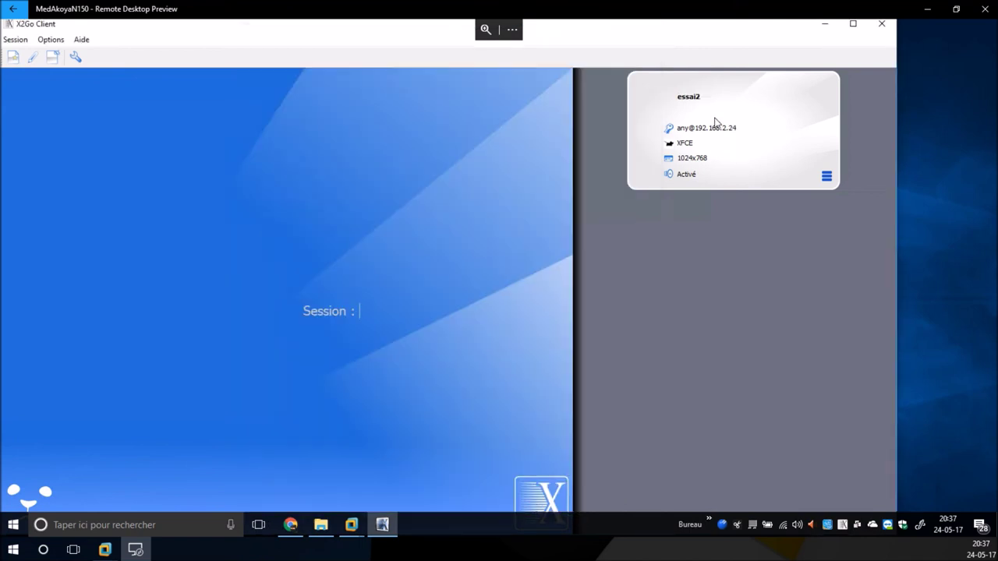
click(718, 125)
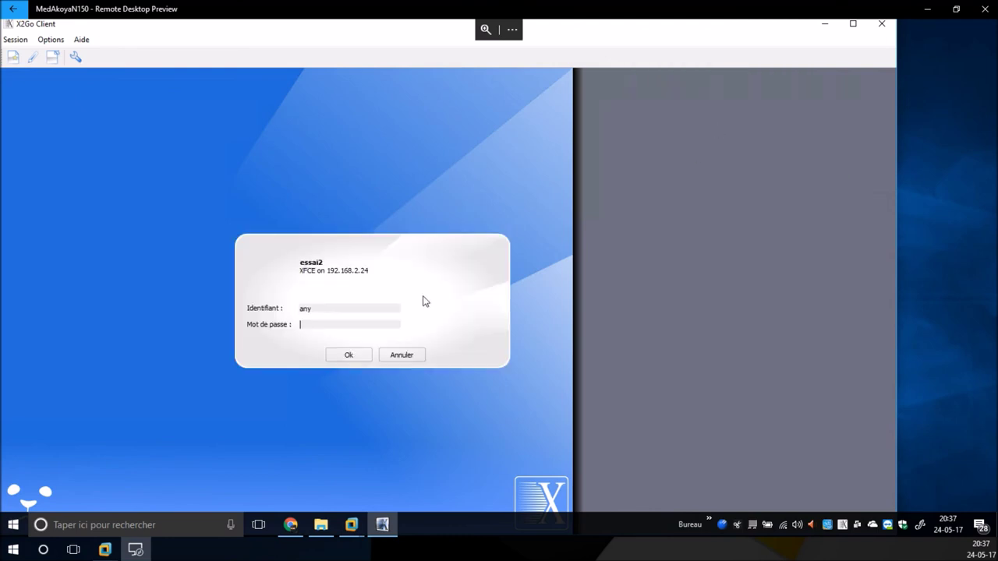
Step: Log into essai2, trust the server's host key, center the XFCE window, then minimize Remote Desktop Preview
text(••••)
key(Return)
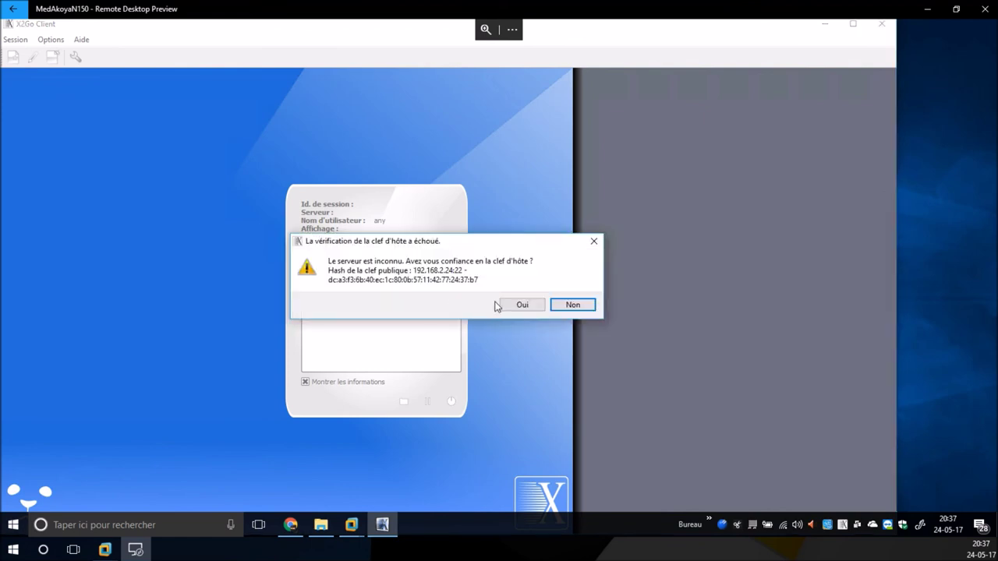
click(521, 306)
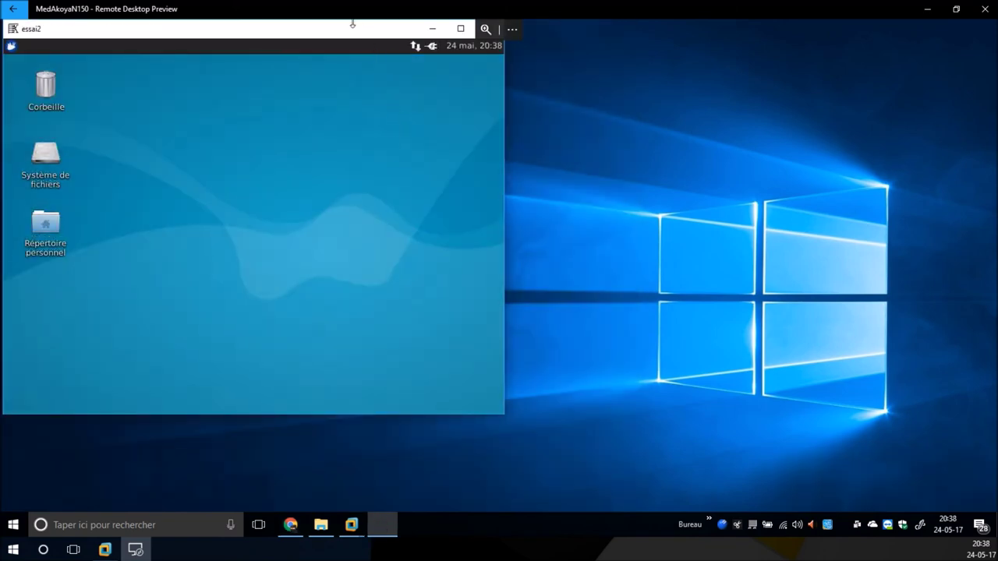
drag(351, 30, 491, 70)
click(151, 87)
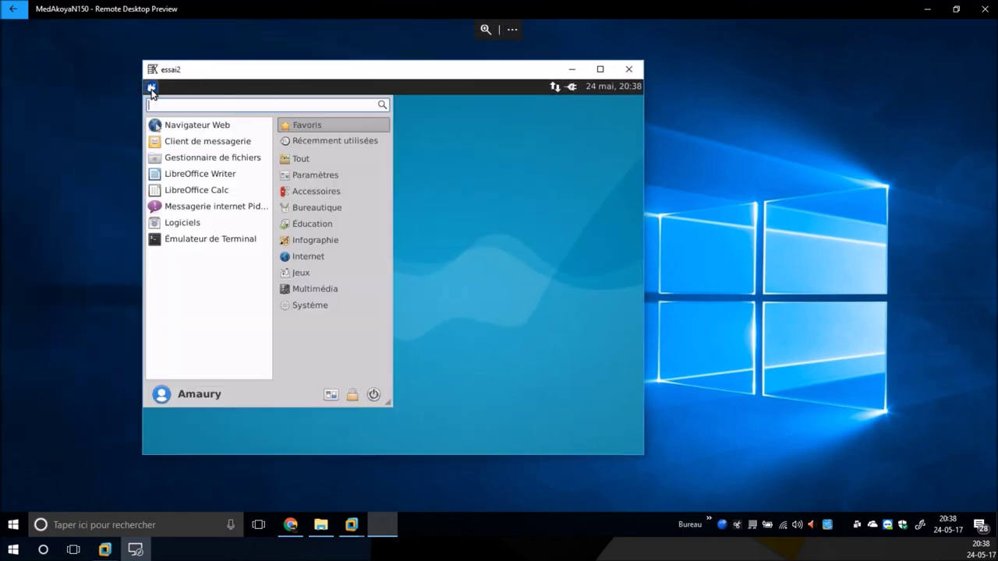
click(151, 88)
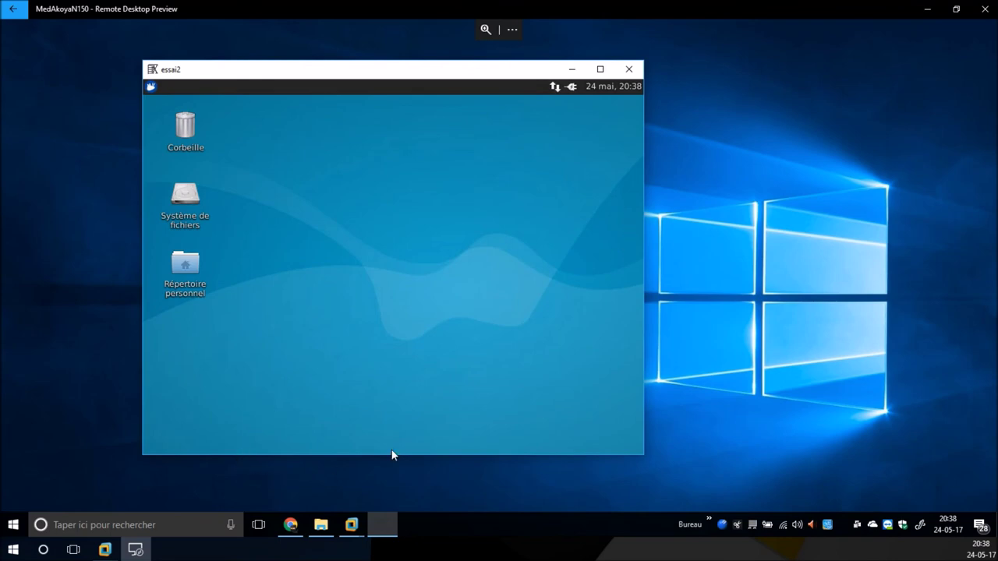
click(931, 15)
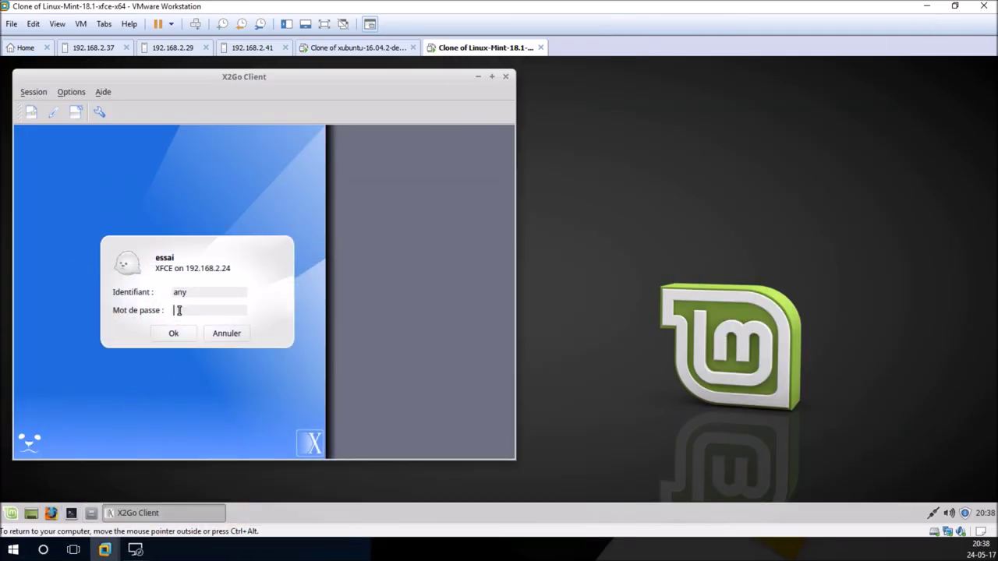
Step: Enter the account password for essai and start a new session rather than resuming the existing one
text(any)
click(187, 335)
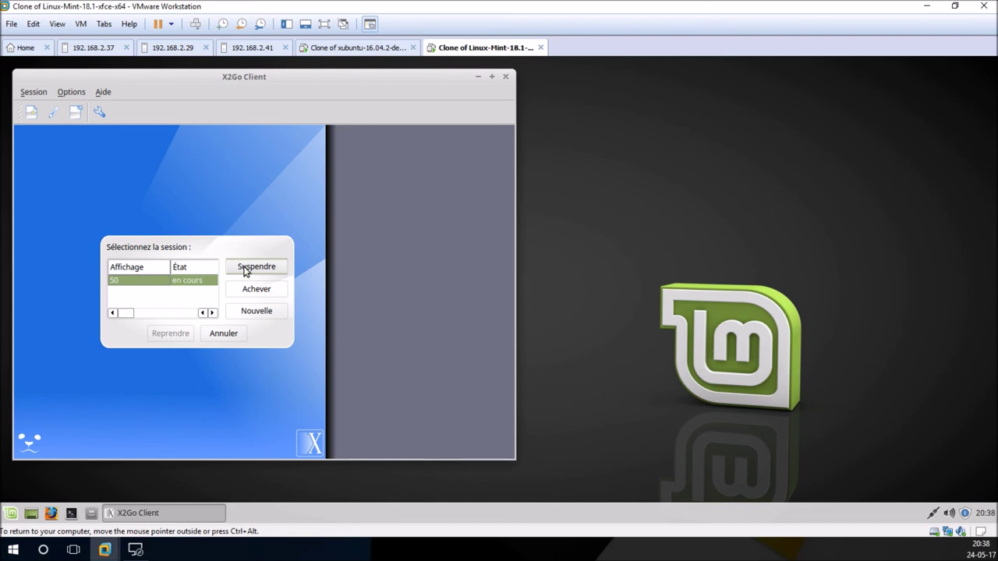
click(254, 312)
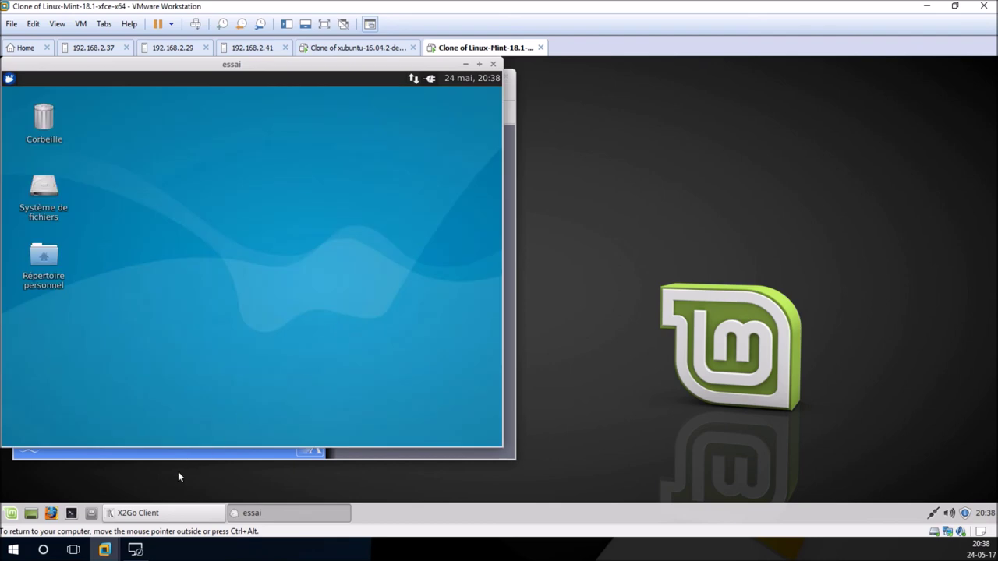
Step: Check the Windows PC's essai2 session, then move the Mint VM's essai desktop aside to uncover X2Go Client
click(139, 550)
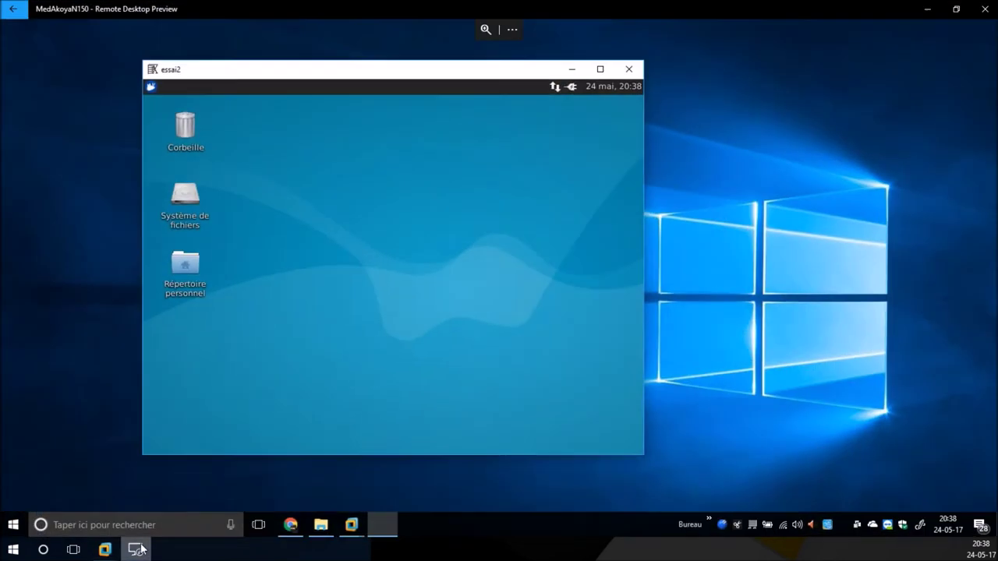
drag(467, 71, 587, 76)
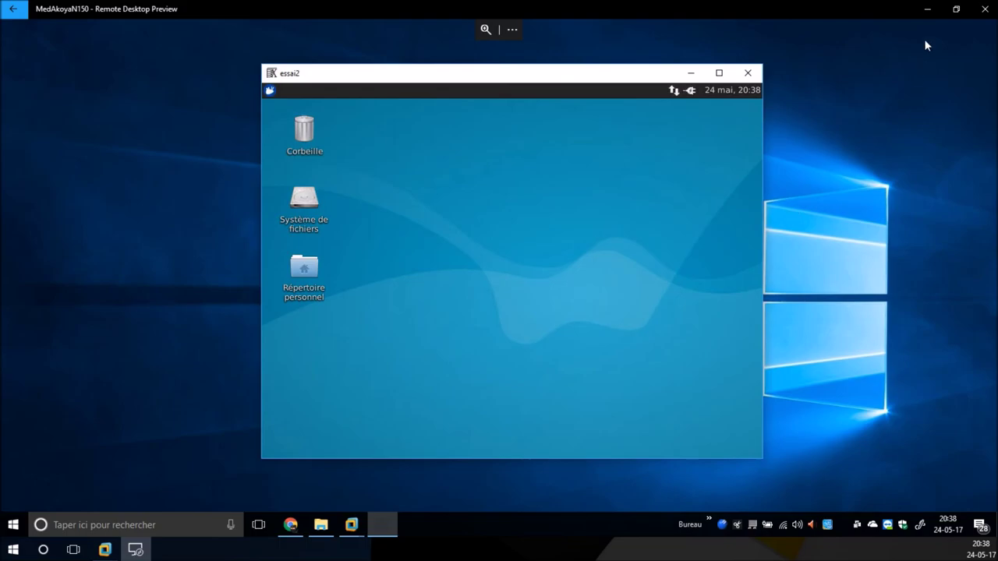
click(928, 9)
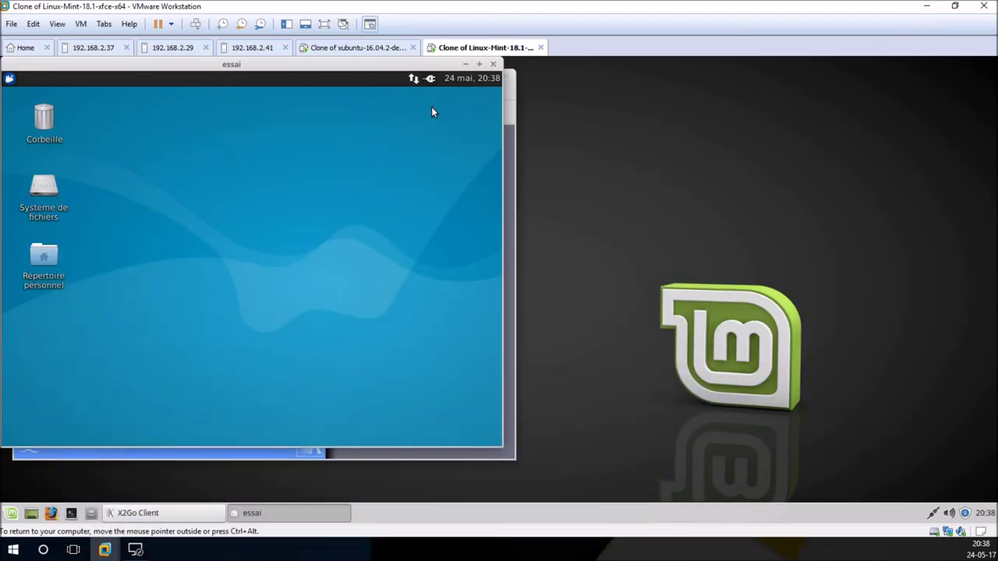
drag(381, 67, 615, 90)
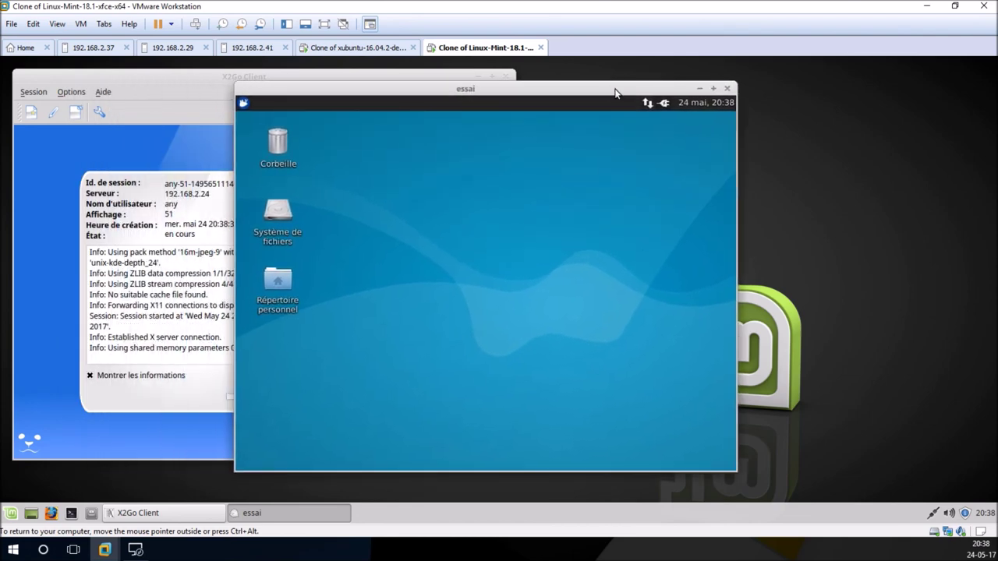